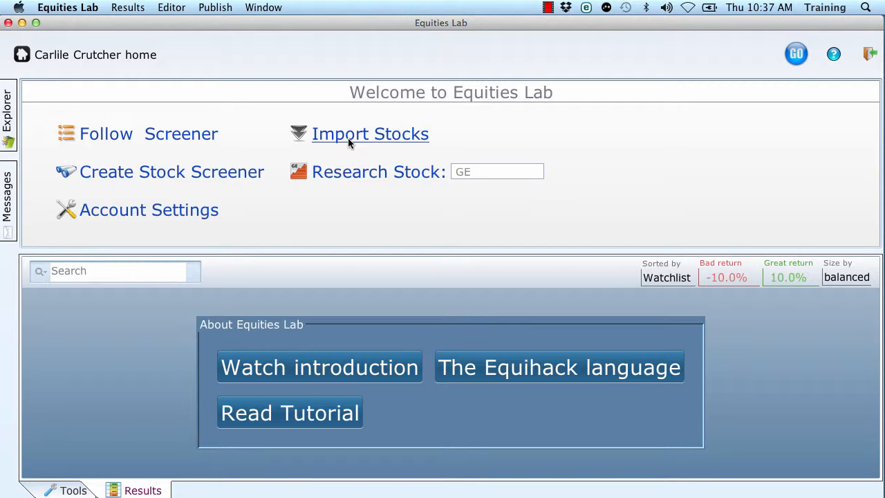
Step: Create a stock screener named My Screener and open its empty condition for editing
{"action": "left_click", "coordinate": [235, 171]}
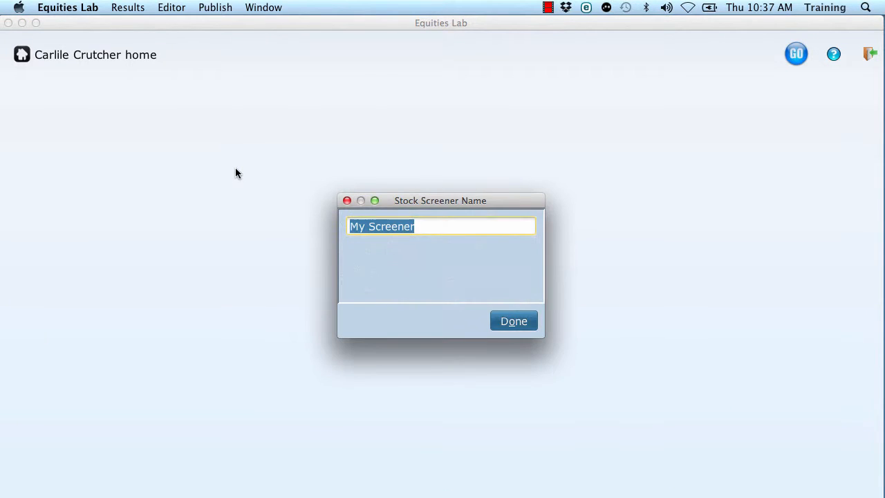
{"action": "left_click", "coordinate": [510, 321]}
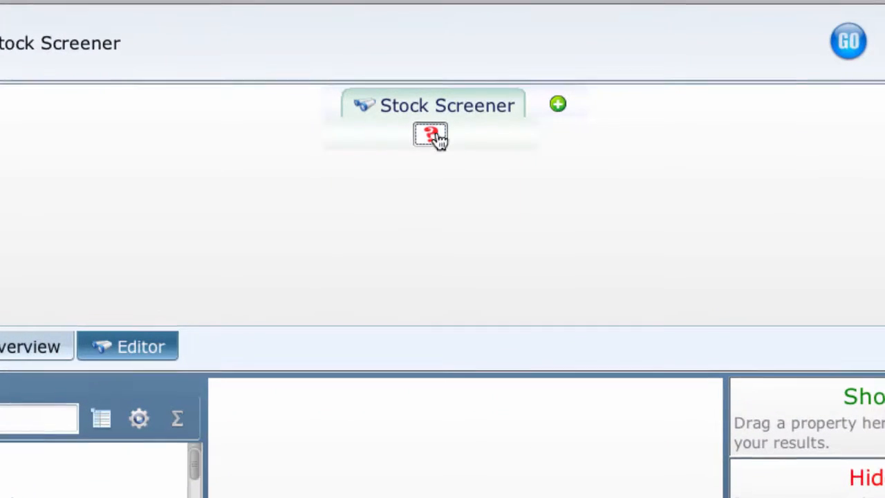
{"action": "left_click", "coordinate": [434, 136]}
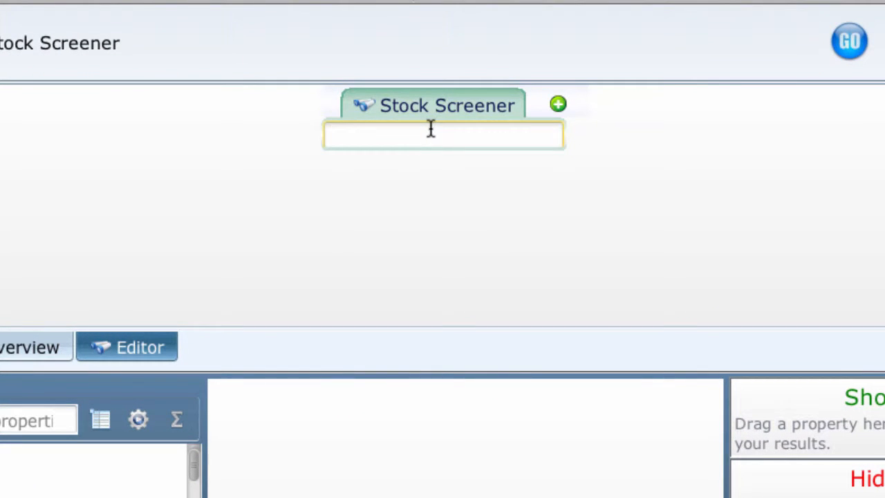
{"action": "type", "text": "p"}
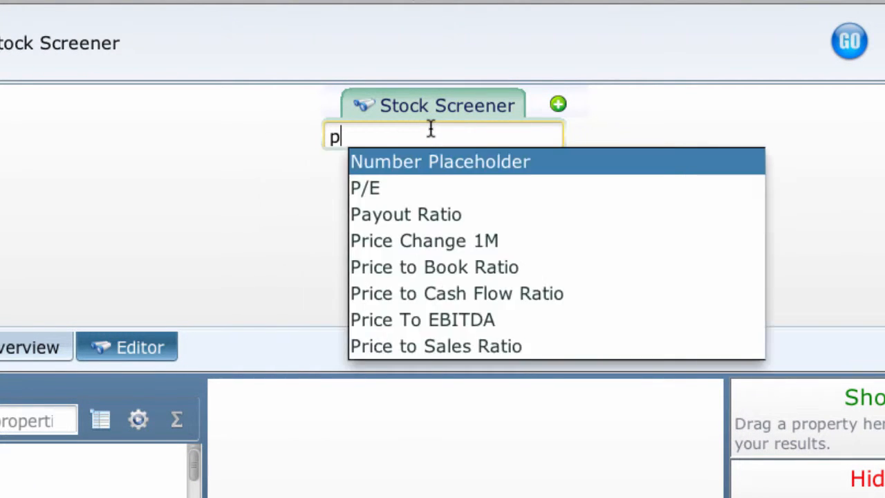
{"action": "type", "text": "rofit"}
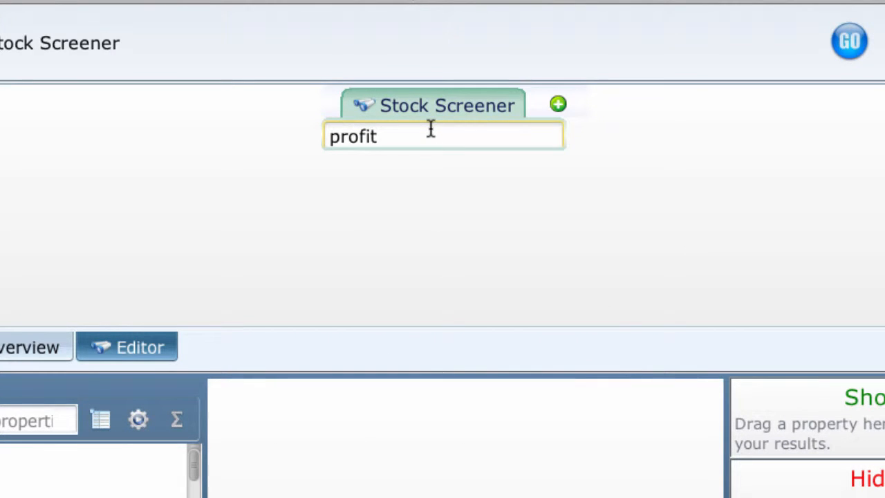
{"action": "key", "text": "BackSpace"}
{"action": "key", "text": "BackSpace"}
{"action": "key", "text": "BackSpace"}
{"action": "key", "text": "BackSpace"}
{"action": "key", "text": "BackSpace"}
{"action": "key", "text": "BackSpace"}
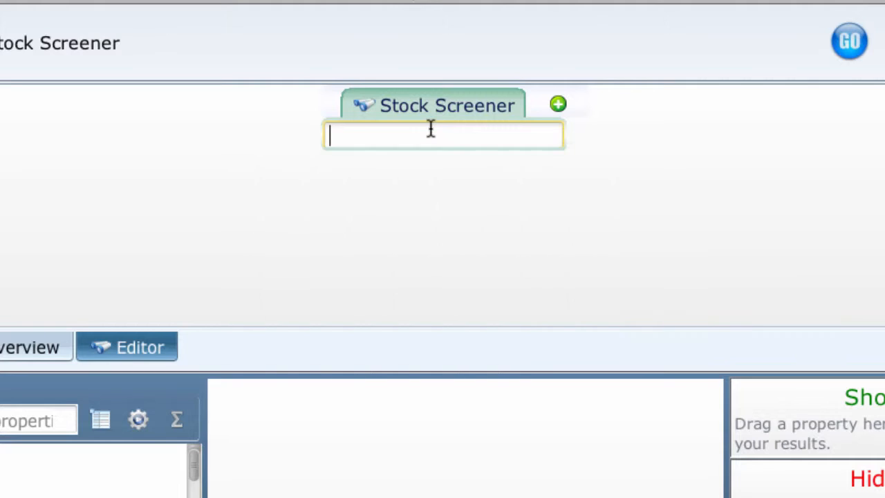
{"action": "type", "text": "impo"}
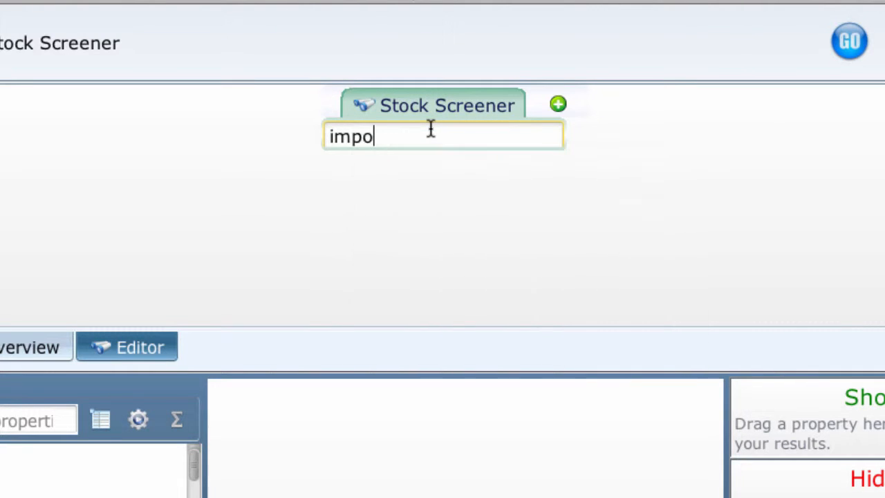
{"action": "type", "text": "rt pro"}
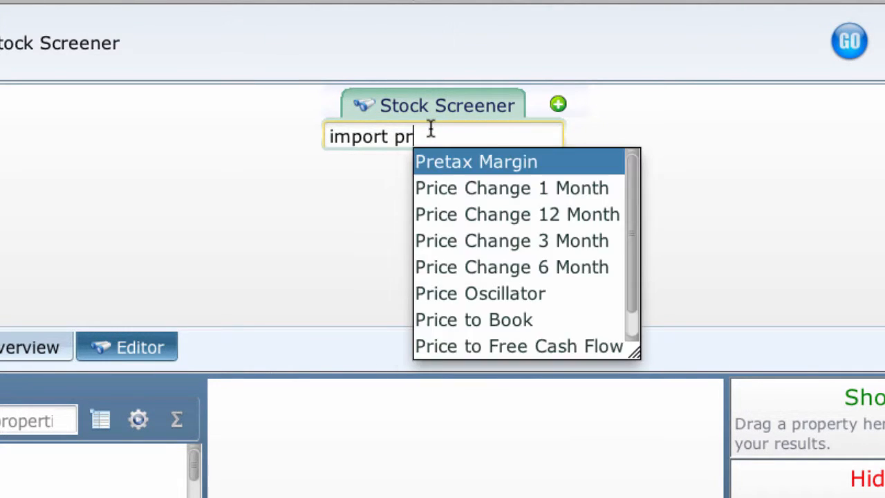
{"action": "key", "text": "BackSpace"}
{"action": "key", "text": "BackSpace"}
{"action": "key", "text": "BackSpace"}
{"action": "key", "text": "BackSpace"}
{"action": "key", "text": "BackSpace"}
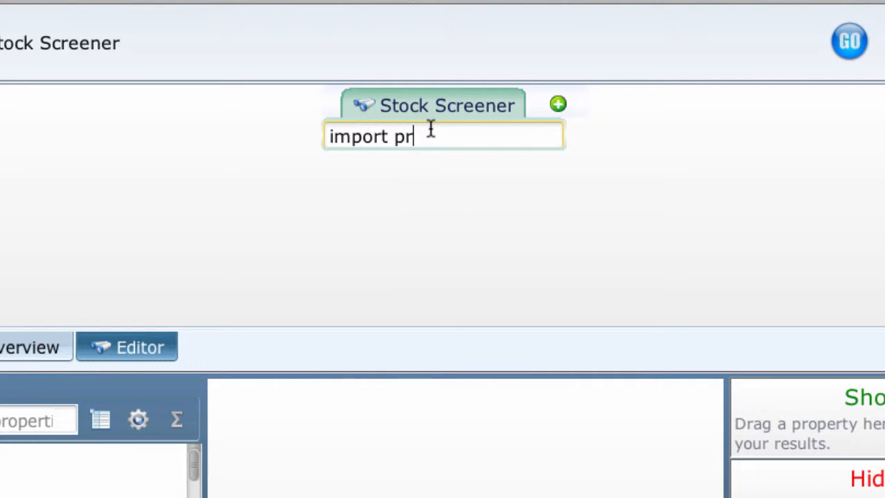
{"action": "key", "text": "BackSpace"}
{"action": "key", "text": "BackSpace"}
{"action": "key", "text": "BackSpace"}
{"action": "key", "text": "BackSpace"}
{"action": "key", "text": "BackSpace"}
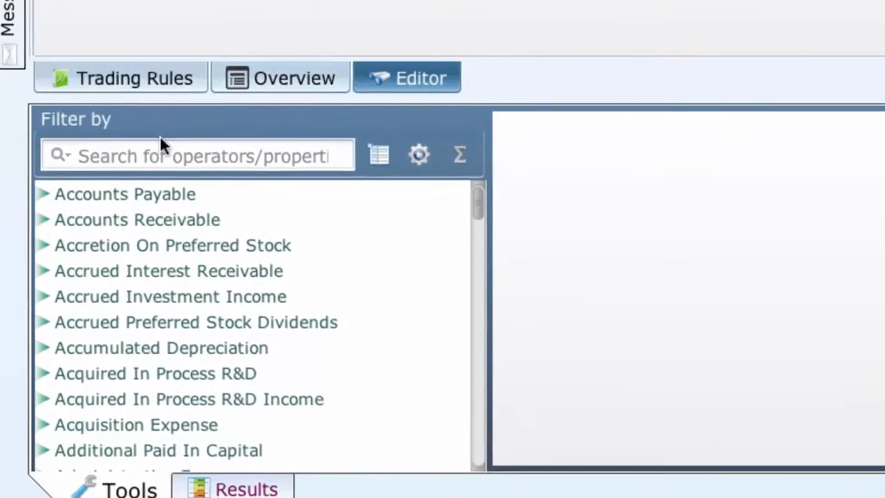
Step: Filter the operators and properties by "profit" and look through the Profitability Ratios among the System Formulas
{"action": "left_click", "coordinate": [157, 154]}
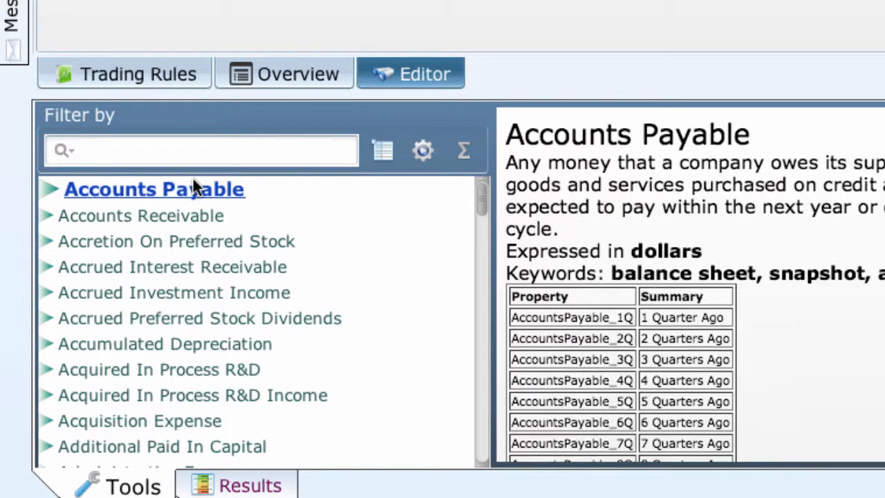
{"action": "type", "text": "prof"}
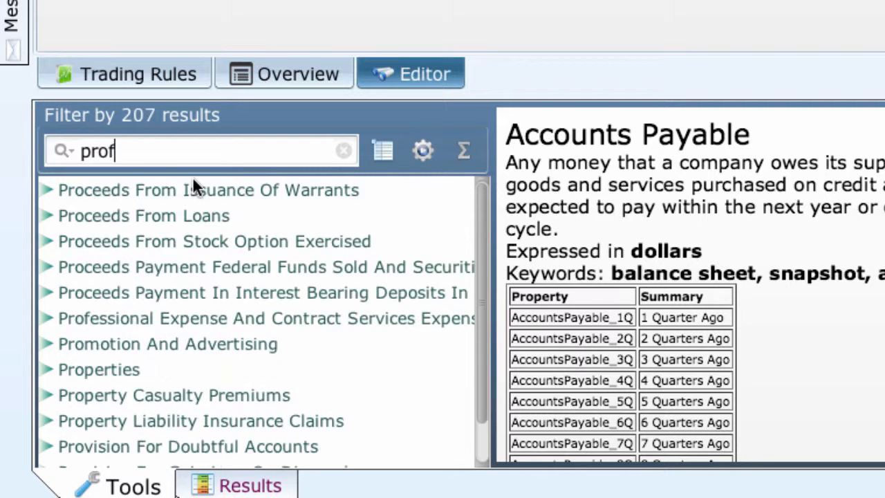
{"action": "type", "text": "it"}
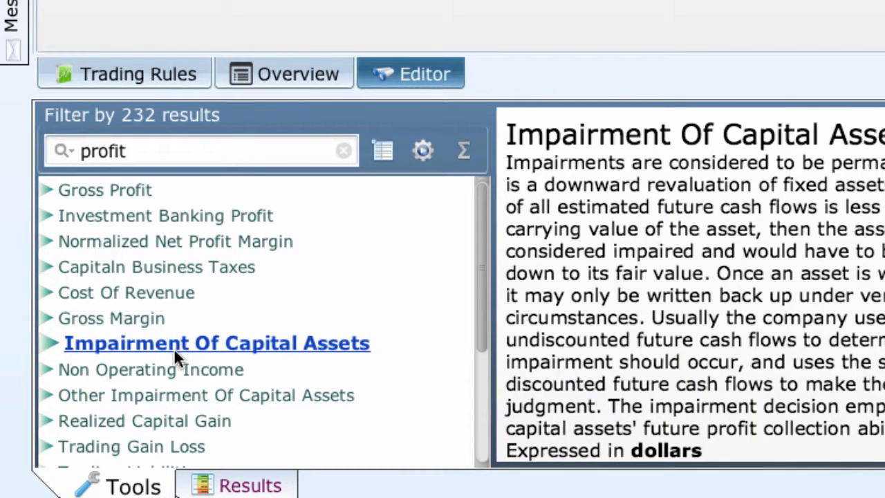
{"action": "scroll", "coordinate": [173, 347], "scroll_direction": "down", "scroll_amount": 4}
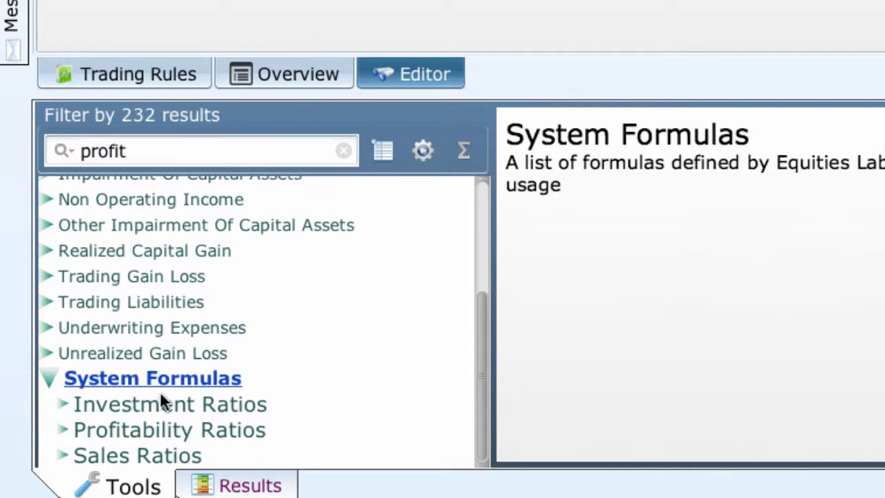
{"action": "left_click", "coordinate": [65, 427]}
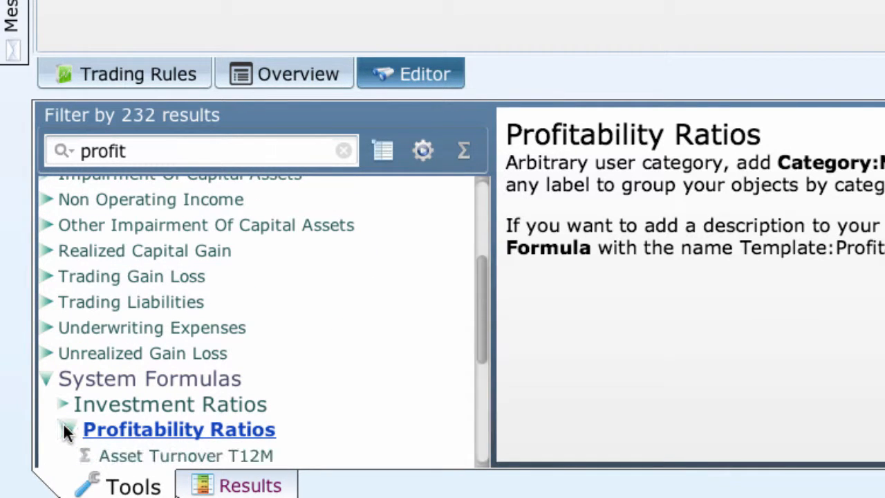
{"action": "scroll", "coordinate": [145, 409], "scroll_direction": "down", "scroll_amount": 3}
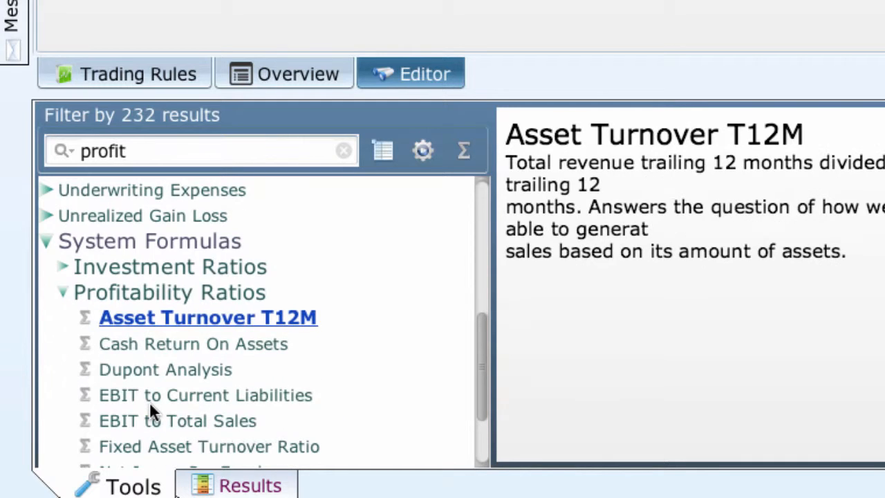
{"action": "scroll", "coordinate": [149, 402], "scroll_direction": "down", "scroll_amount": 2}
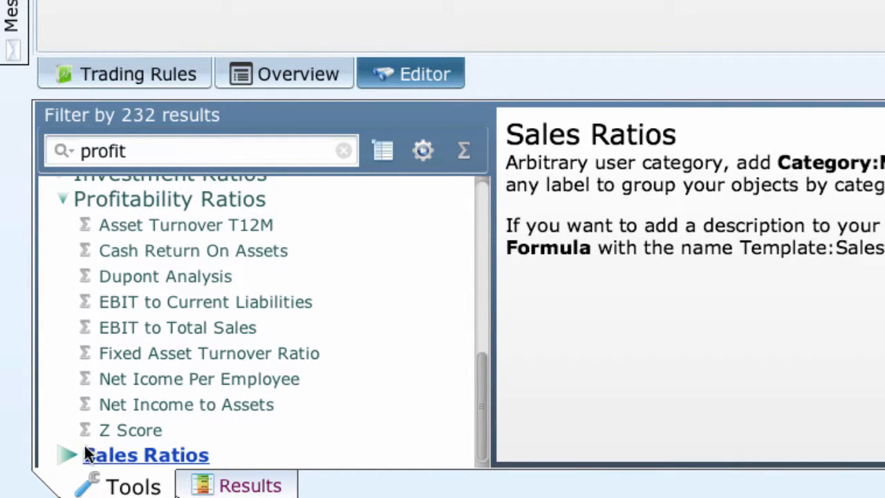
Step: Add the Sales to Net Income formula from the Sales Ratios to the screener as its condition
{"action": "left_click", "coordinate": [73, 452]}
{"action": "scroll", "coordinate": [127, 405], "scroll_direction": "down", "scroll_amount": 1}
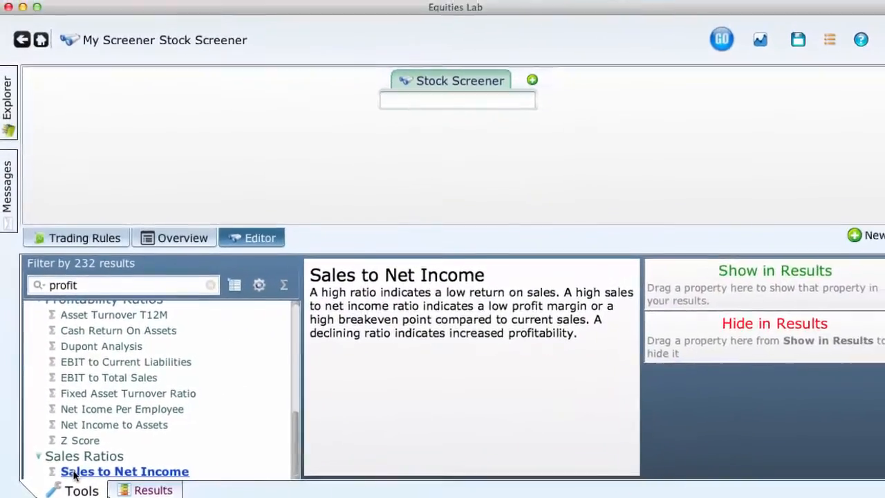
{"action": "left_click_drag", "start_coordinate": [64, 473], "coordinate": [436, 105]}
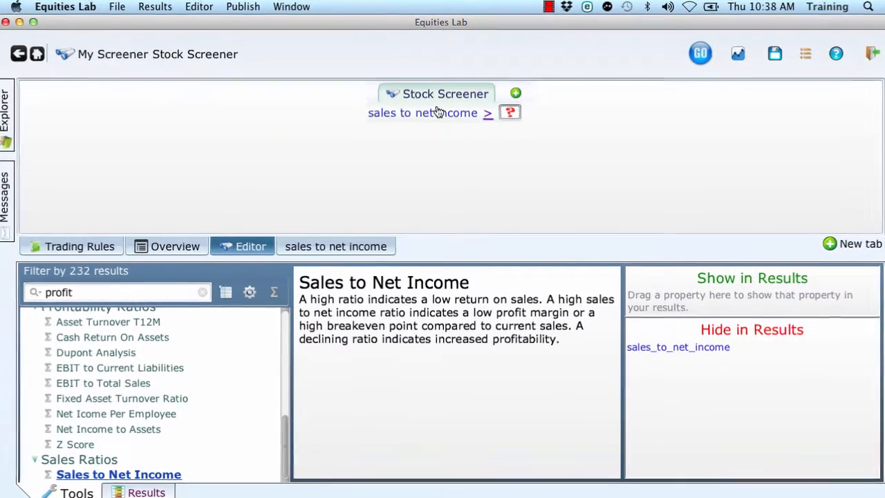
Step: Set the comparison value of the sales to net income condition to 20
{"action": "left_click", "coordinate": [510, 112]}
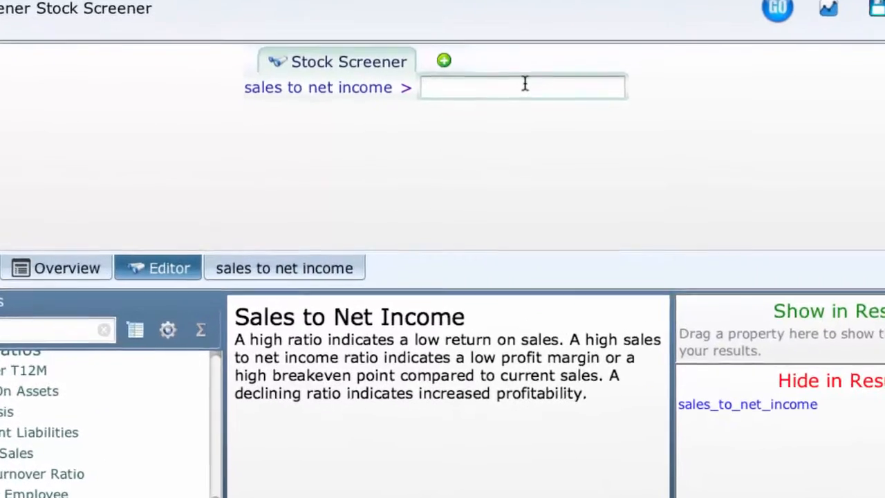
{"action": "right_click", "coordinate": [525, 84]}
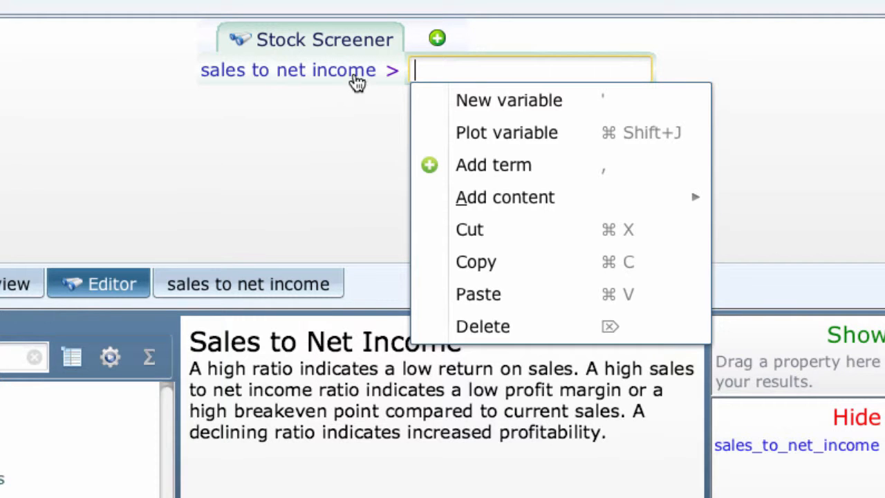
{"action": "mouse_move", "coordinate": [356, 82]}
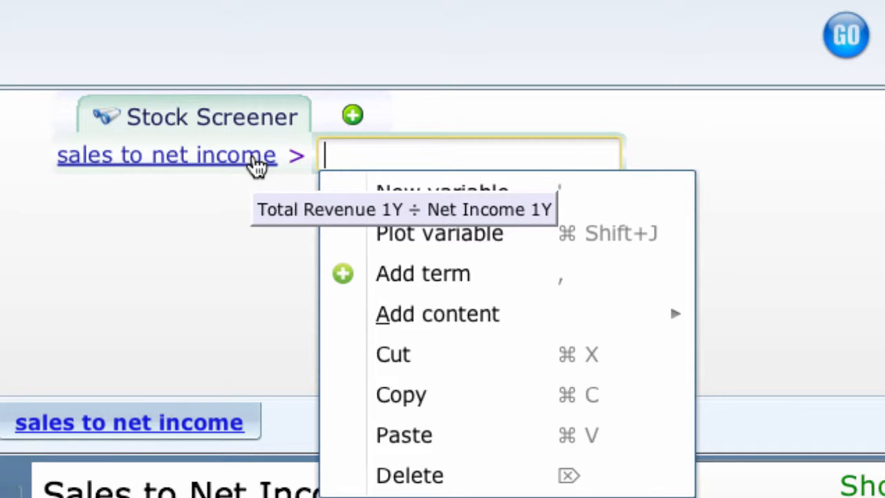
{"action": "left_click", "coordinate": [345, 159]}
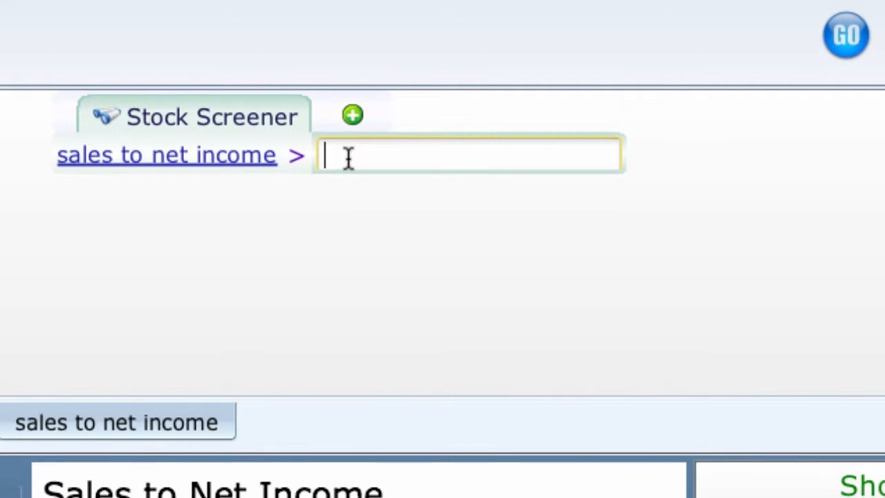
{"action": "right_click", "coordinate": [348, 158]}
{"action": "left_click", "coordinate": [348, 158]}
{"action": "type", "text": "20"}
{"action": "key", "text": "Return"}
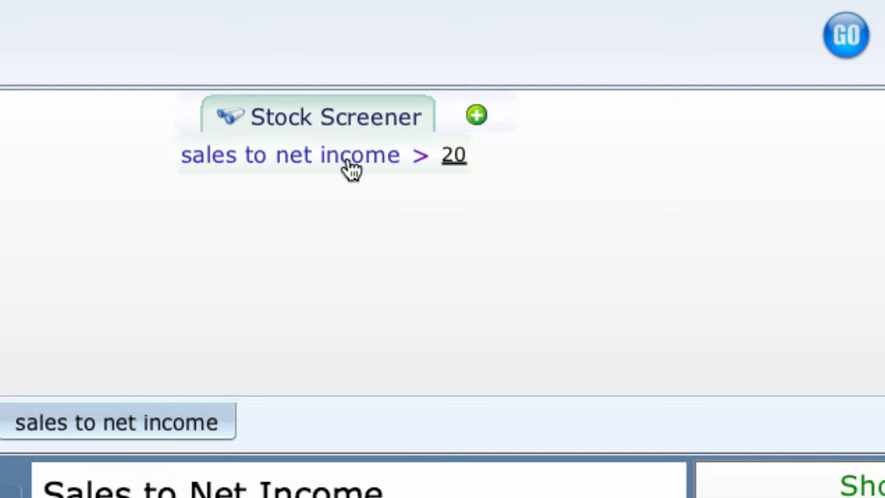
Step: Run the screener and inspect the WMT stock in the Consumer Defensive retail group of the results
{"action": "left_click", "coordinate": [850, 39]}
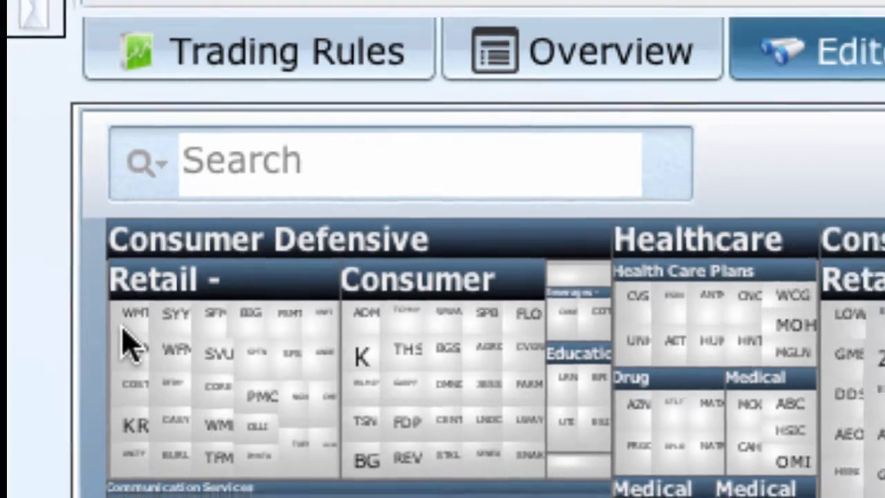
{"action": "left_click", "coordinate": [123, 327]}
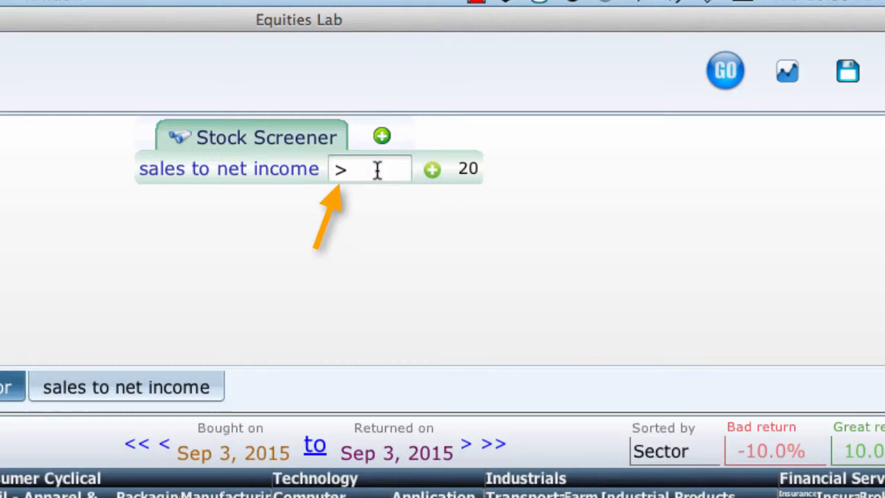
Step: Change the sales to net income condition to less than (<) 5
{"action": "left_click", "coordinate": [415, 161]}
{"action": "type", "text": "<"}
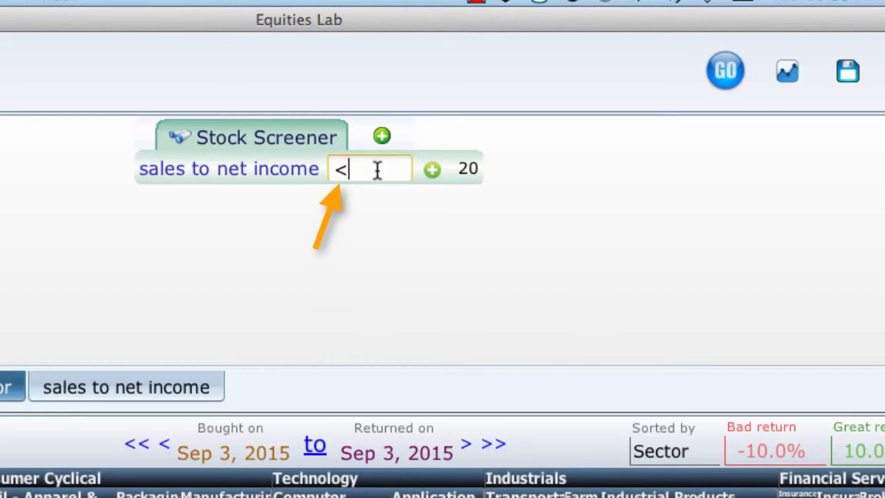
{"action": "key", "text": "Return"}
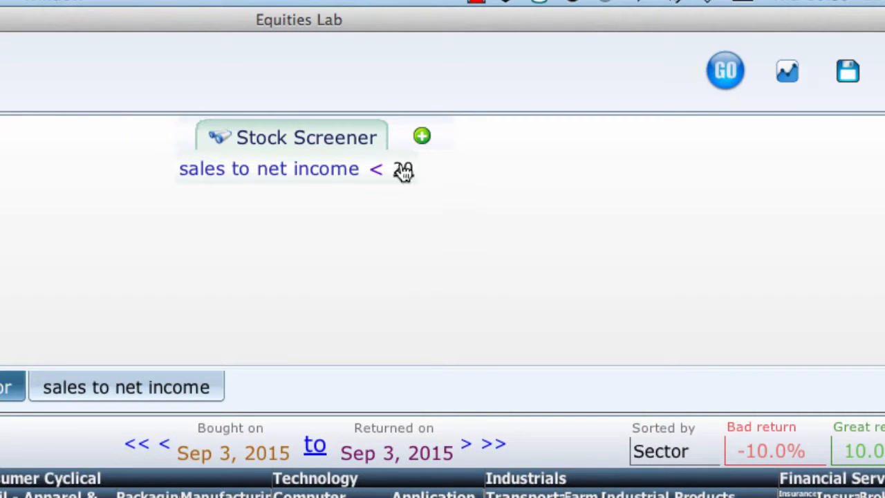
{"action": "left_click", "coordinate": [399, 172]}
{"action": "right_click", "coordinate": [397, 168]}
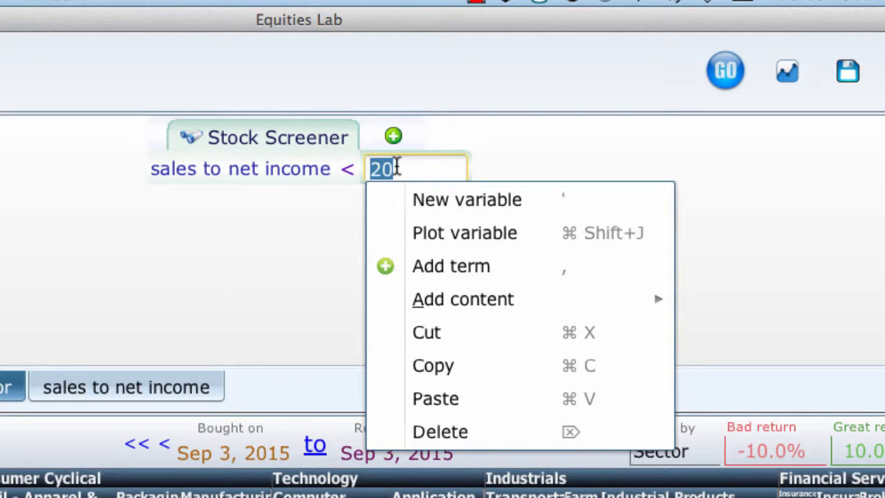
{"action": "type", "text": "5"}
{"action": "key", "text": "Return"}
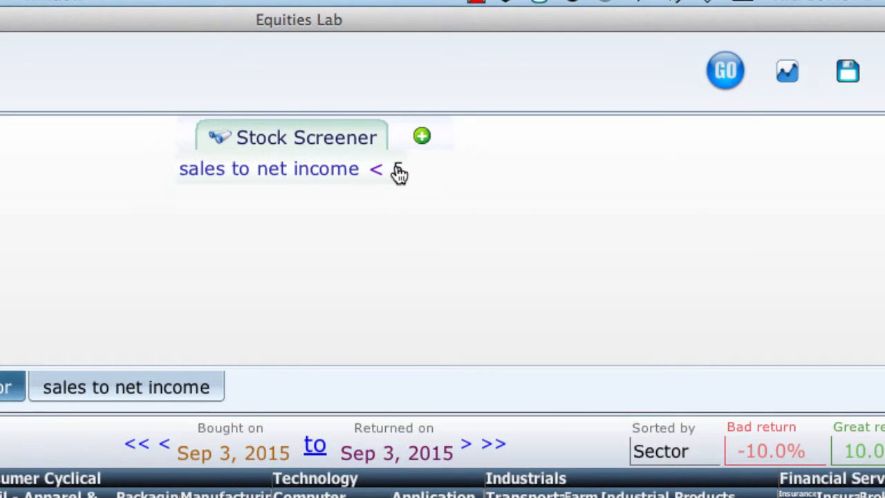
Step: Run the revised screener and open the summary of Apple (AAPL) in the Technology results
{"action": "left_click", "coordinate": [733, 74]}
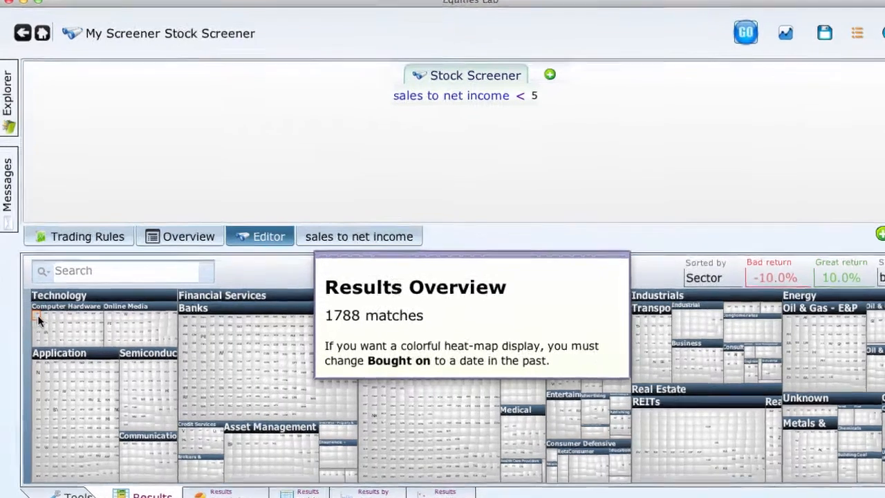
{"action": "mouse_move", "coordinate": [35, 318]}
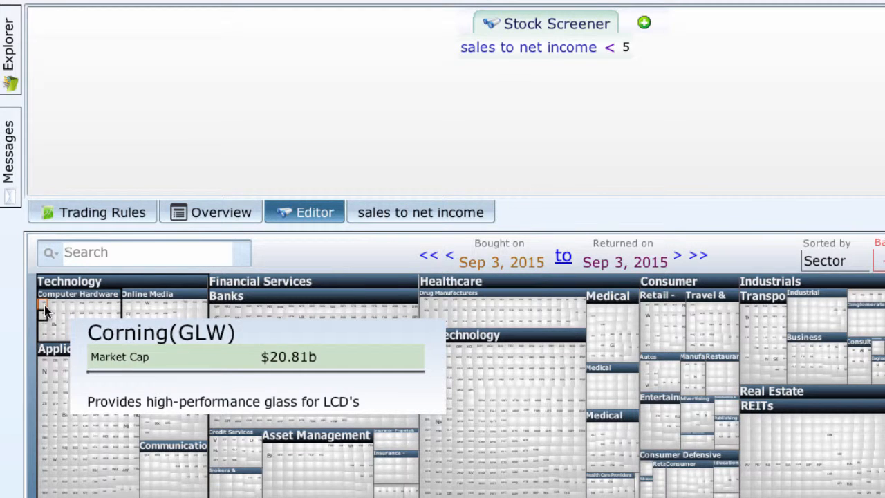
{"action": "left_click", "coordinate": [44, 304]}
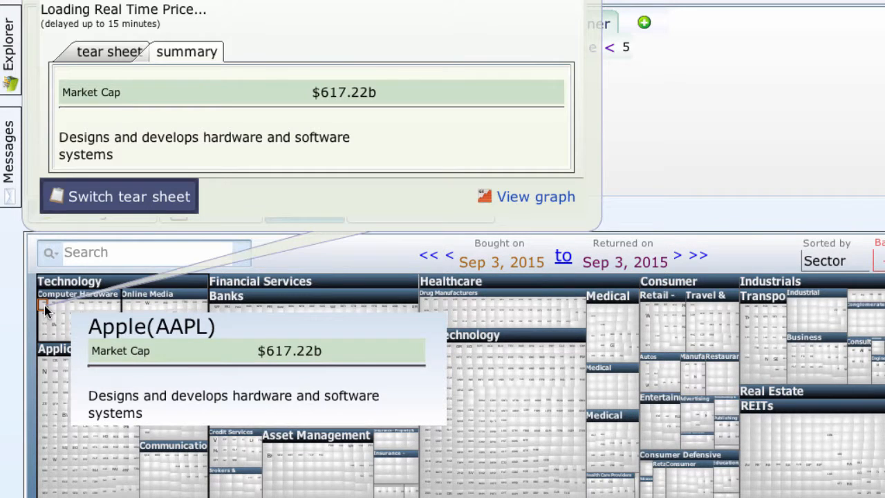
Step: Search the screener results for wmt, and clear the search
{"action": "left_click", "coordinate": [104, 251]}
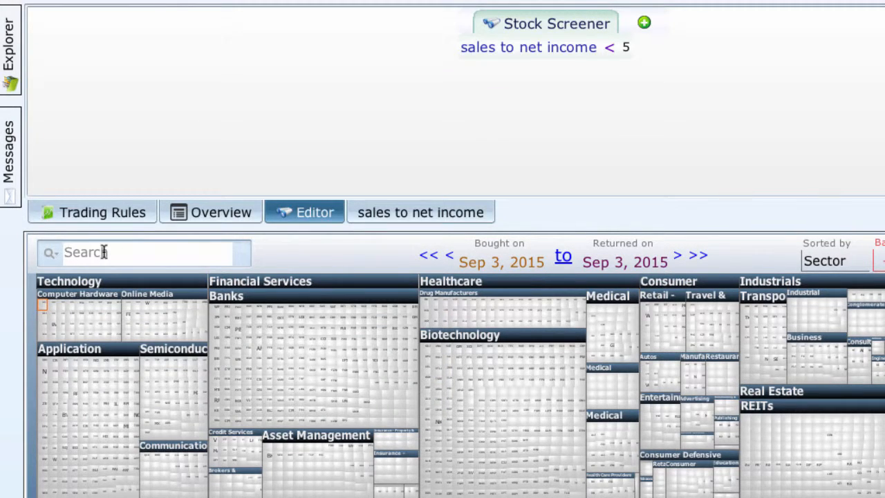
{"action": "left_click", "coordinate": [104, 252]}
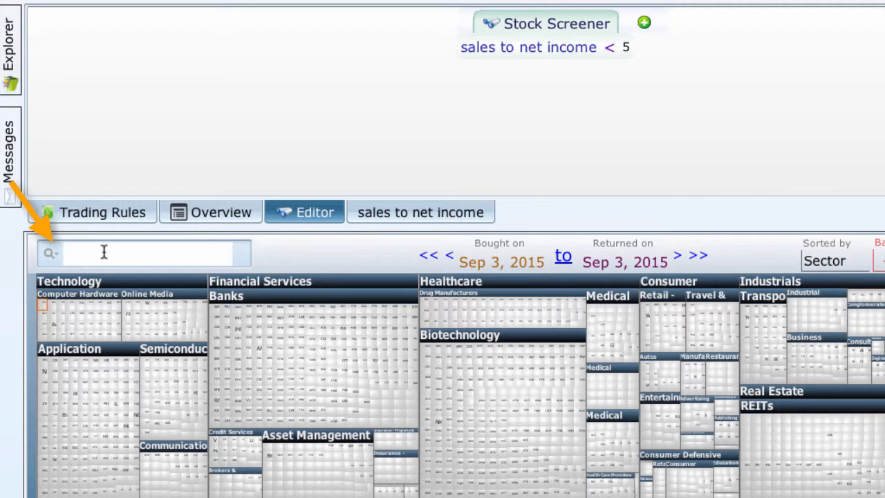
{"action": "type", "text": "wmt"}
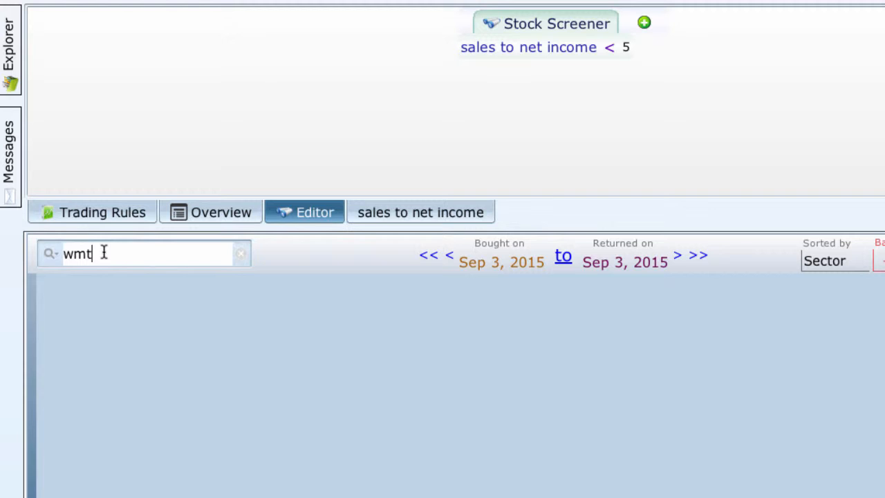
{"action": "key", "text": "BackSpace"}
{"action": "key", "text": "BackSpace"}
{"action": "key", "text": "BackSpace"}
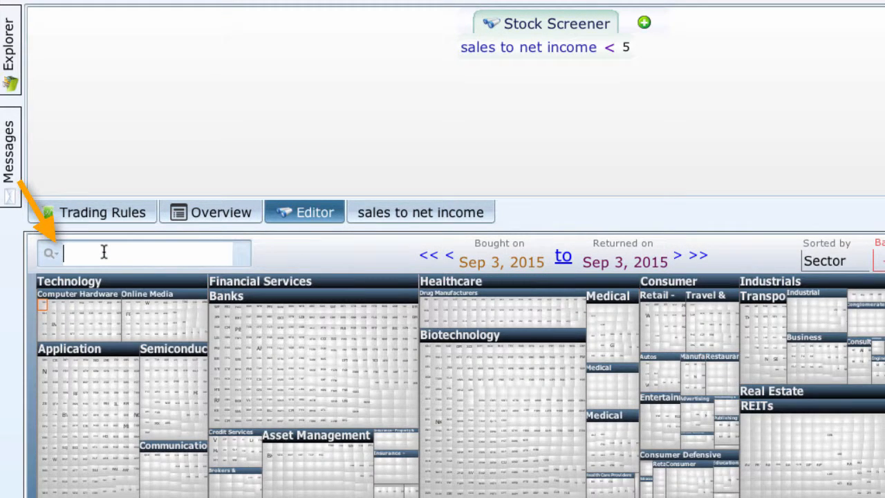
Step: Search the screener results for the ticker aapl, and clear the search
{"action": "type", "text": "aapl"}
{"action": "key", "text": "BackSpace"}
{"action": "key", "text": "BackSpace"}
{"action": "key", "text": "BackSpace"}
{"action": "key", "text": "BackSpace"}
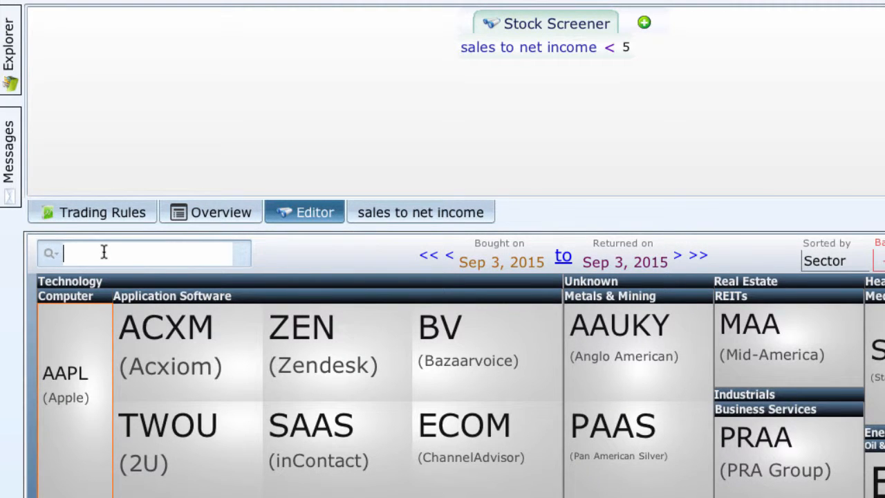
Step: Search the screener results by the company name apple, and clear the search
{"action": "type", "text": "apple"}
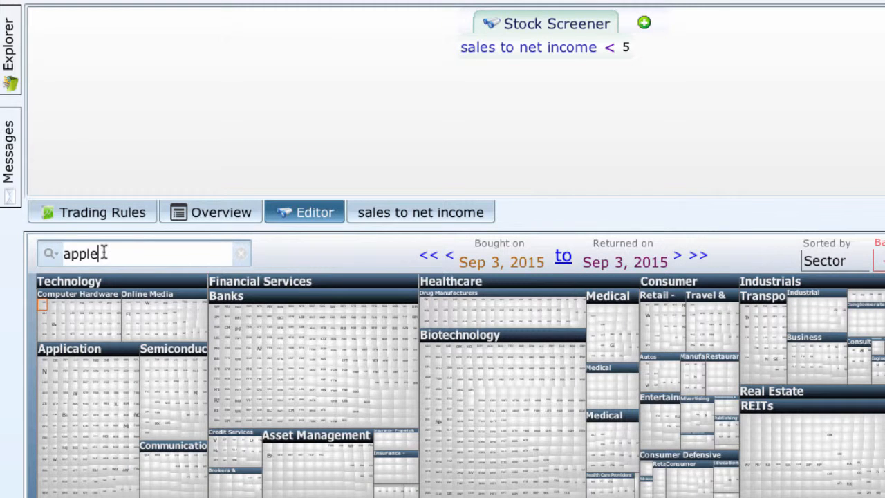
{"action": "left_click", "coordinate": [43, 304]}
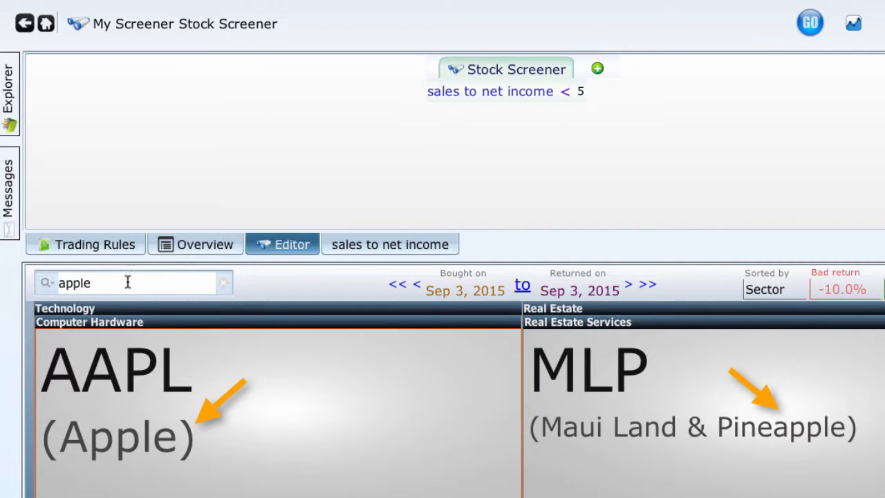
{"action": "key", "text": "BackSpace"}
{"action": "key", "text": "BackSpace"}
{"action": "key", "text": "BackSpace"}
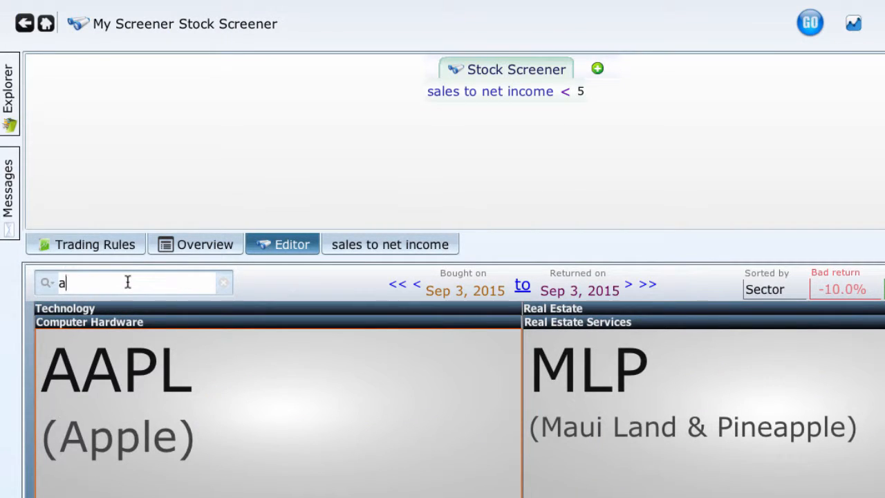
{"action": "key", "text": "BackSpace"}
Step: Search the screener results for pineapple, and clear the search
{"action": "type", "text": "pin"}
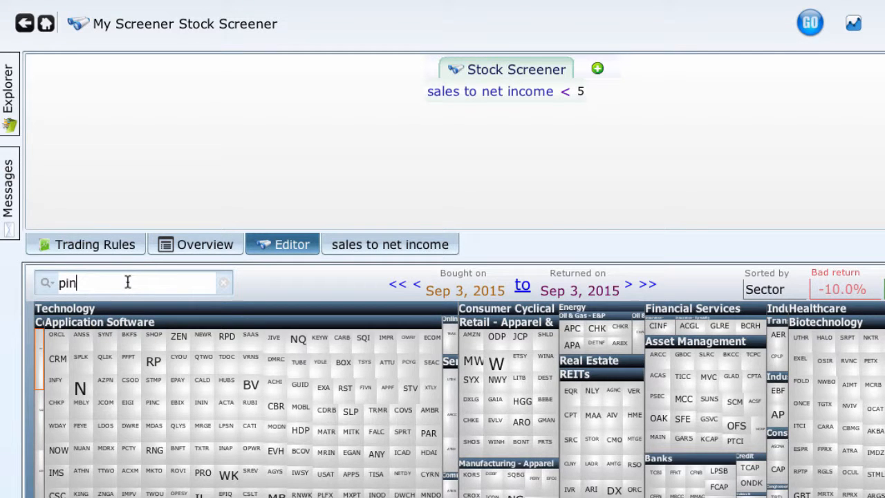
{"action": "type", "text": "eapple"}
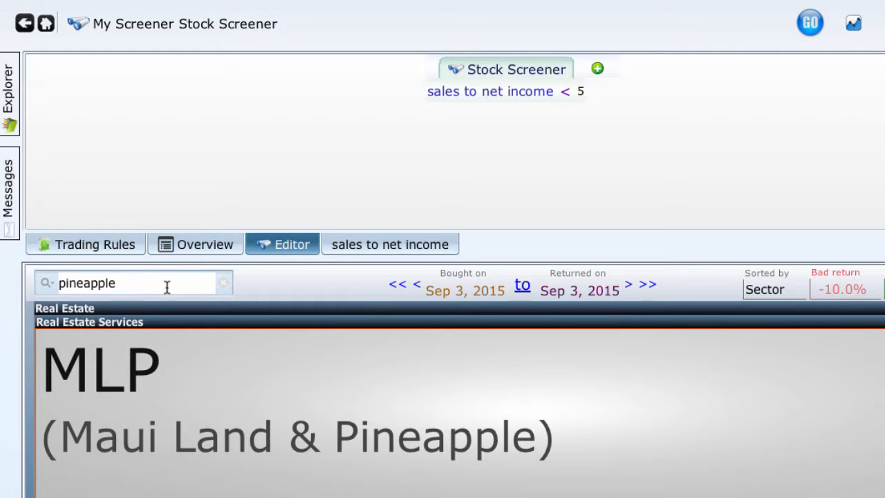
{"action": "key", "text": "BackSpace"}
{"action": "key", "text": "BackSpace"}
{"action": "key", "text": "BackSpace"}
{"action": "key", "text": "BackSpace"}
{"action": "key", "text": "BackSpace"}
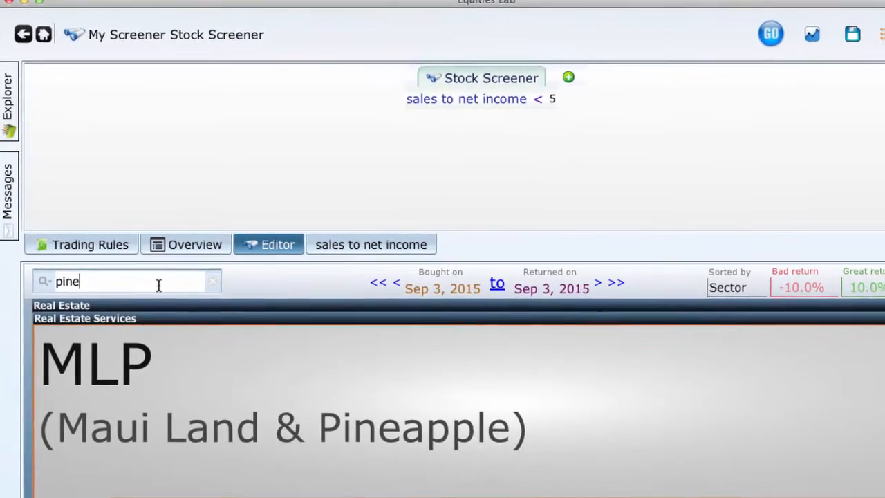
{"action": "key", "text": "BackSpace"}
{"action": "key", "text": "BackSpace"}
{"action": "key", "text": "BackSpace"}
{"action": "key", "text": "BackSpace"}
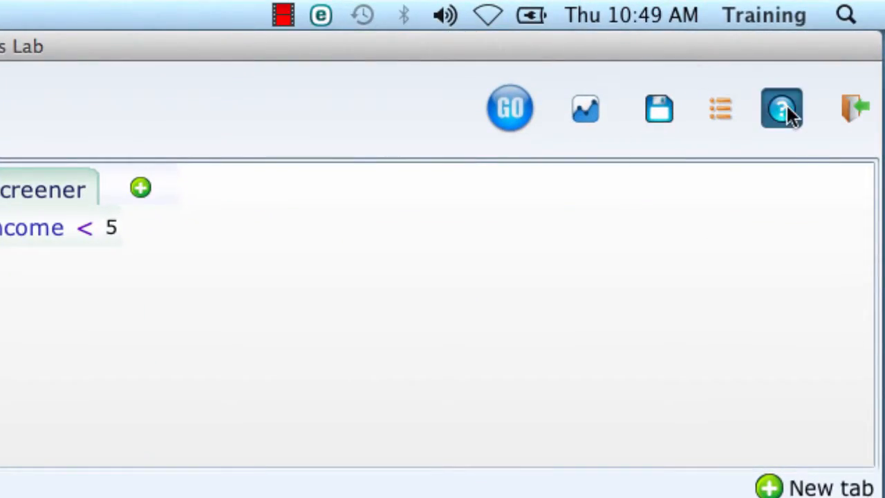
Step: Open the help and skim the My First Stock Screener guide
{"action": "left_click", "coordinate": [787, 105]}
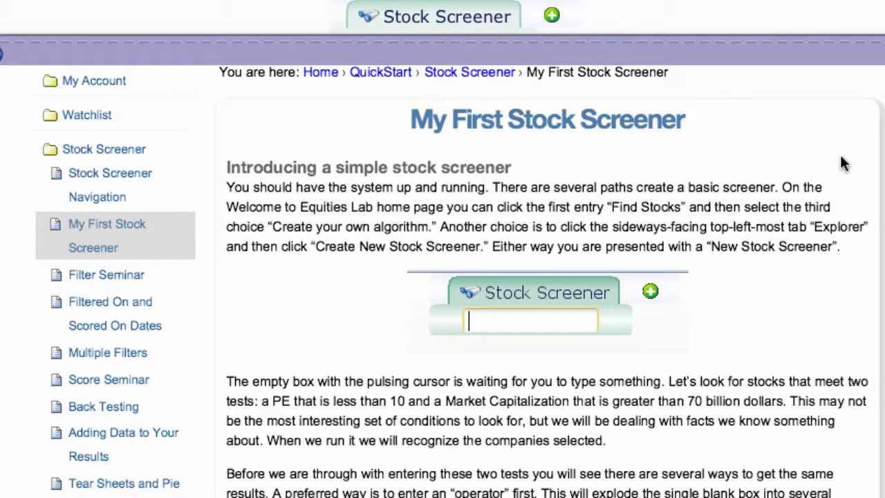
{"action": "scroll", "coordinate": [546, 277], "scroll_direction": "down", "scroll_amount": 10}
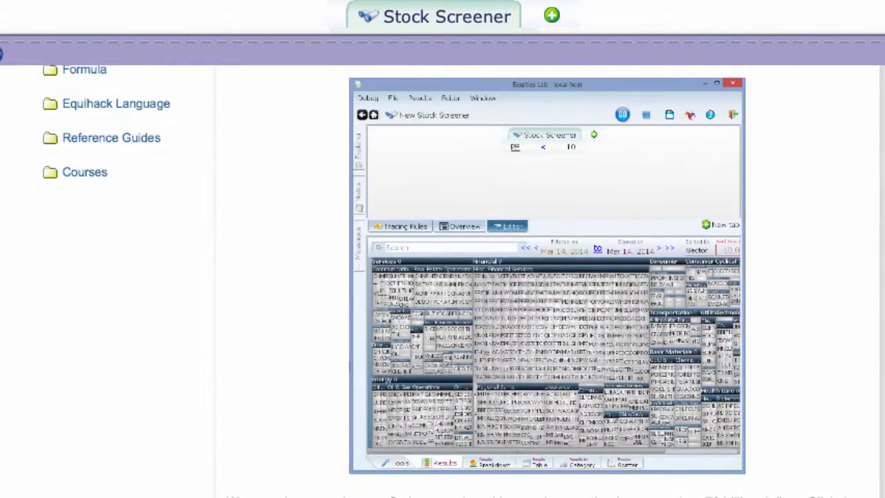
{"action": "scroll", "coordinate": [546, 277], "scroll_direction": "down", "scroll_amount": 10}
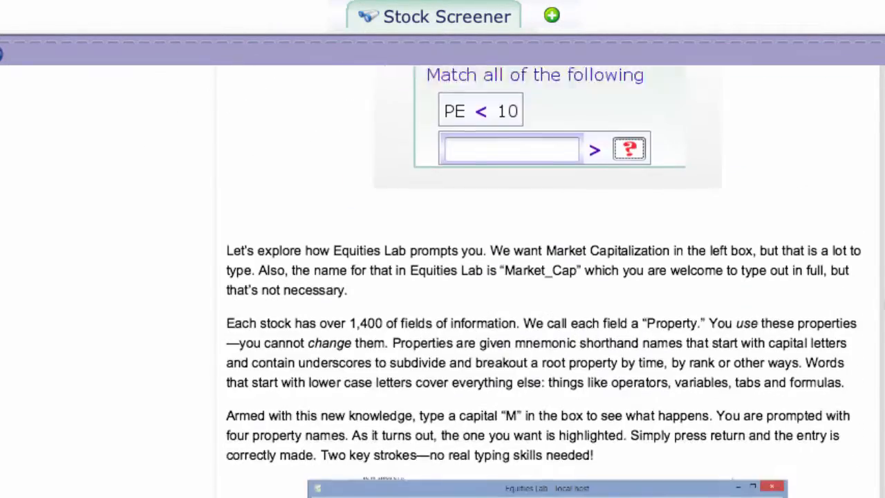
{"action": "scroll", "coordinate": [547, 276], "scroll_direction": "down", "scroll_amount": 2}
{"action": "scroll", "coordinate": [546, 276], "scroll_direction": "down", "scroll_amount": 8}
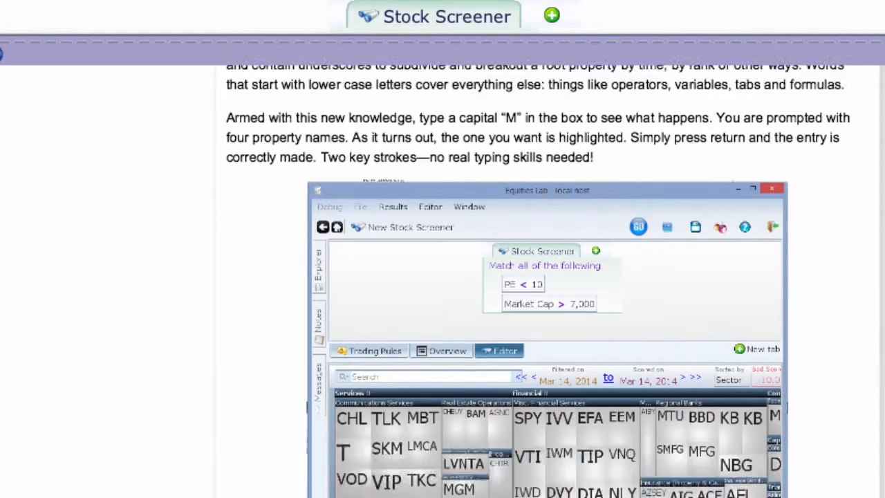
{"action": "scroll", "coordinate": [546, 277], "scroll_direction": "up", "scroll_amount": 6}
{"action": "scroll", "coordinate": [460, 277], "scroll_direction": "up", "scroll_amount": 20}
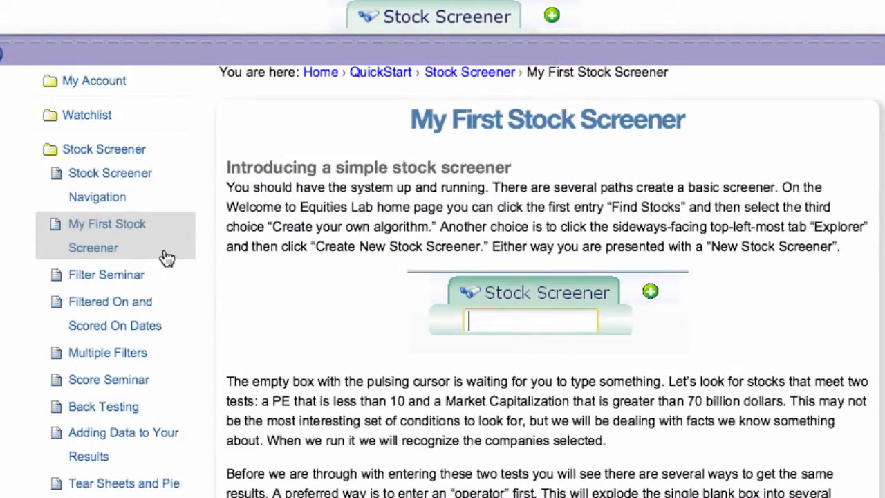
Step: Browse the Filter Seminar, Multiple Filters and Using a Formula guides in the help
{"action": "left_click", "coordinate": [103, 277]}
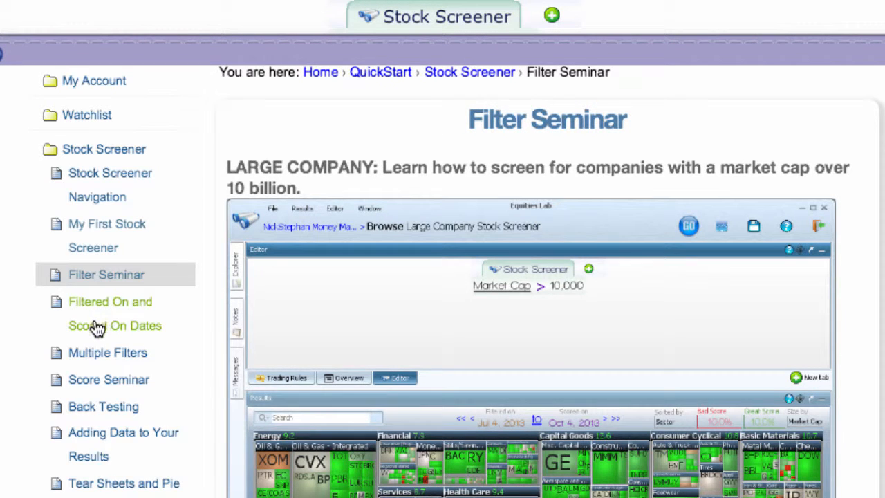
{"action": "left_click", "coordinate": [99, 360]}
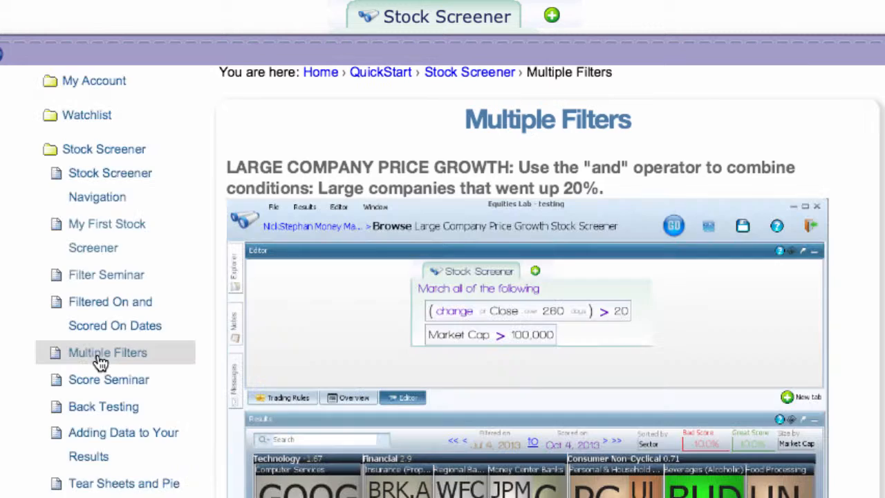
{"action": "scroll", "coordinate": [101, 362], "scroll_direction": "down", "scroll_amount": 5}
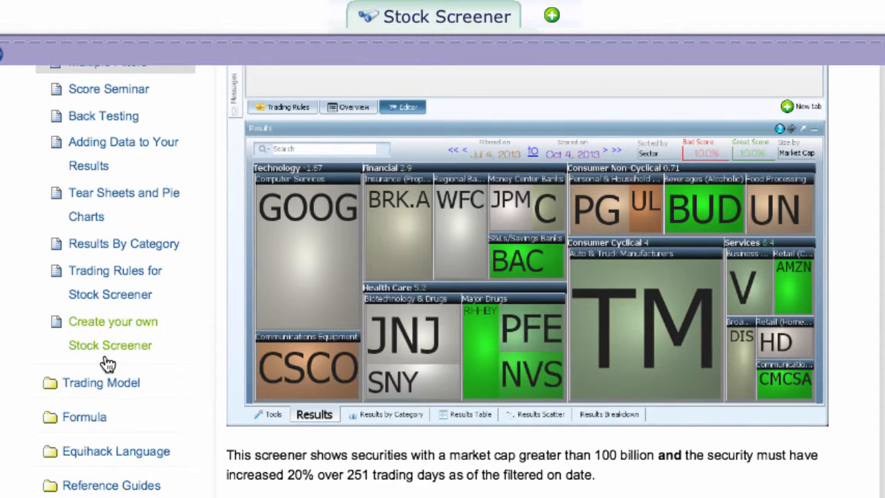
{"action": "left_click", "coordinate": [94, 423]}
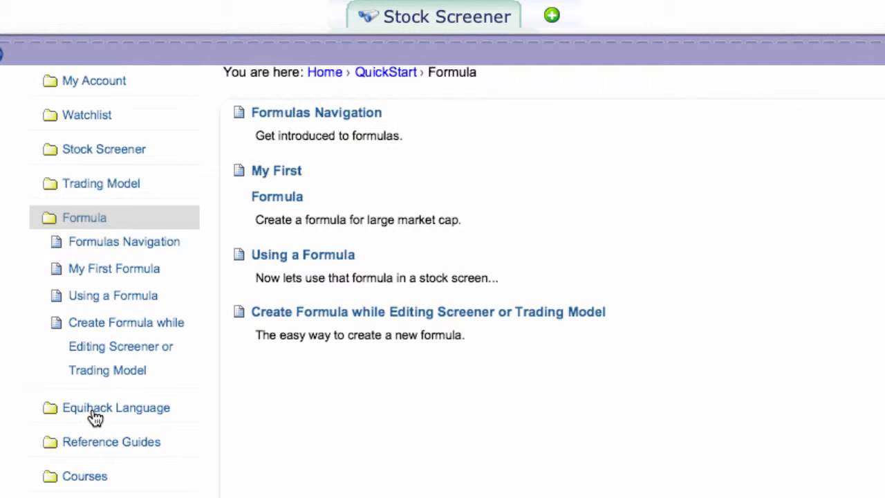
{"action": "left_click", "coordinate": [113, 298]}
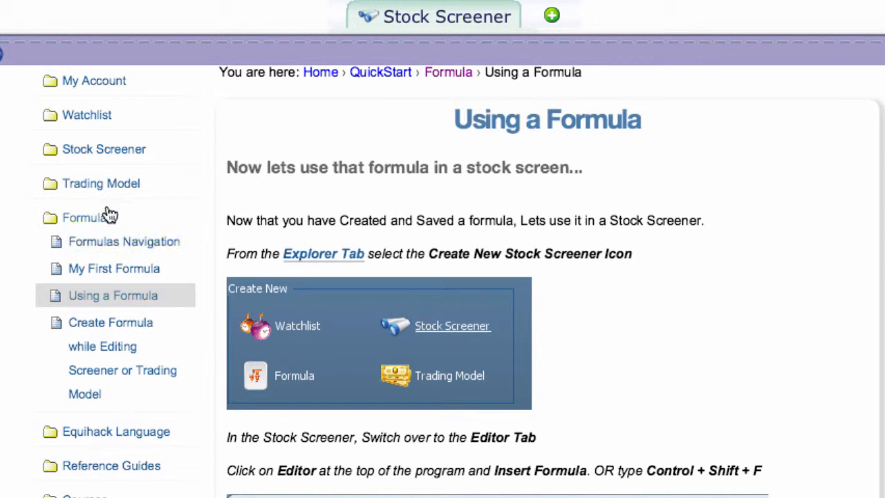
Step: View the Stock Screener guide on Adding Data to Your Results and its linked Watchlist Plotting Data guide, and close the help
{"action": "left_click", "coordinate": [110, 158]}
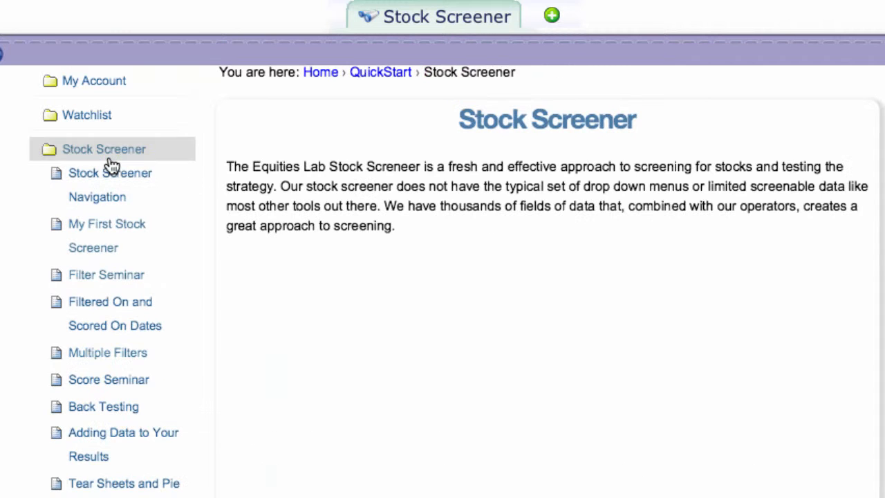
{"action": "scroll", "coordinate": [110, 438], "scroll_direction": "down", "scroll_amount": 2}
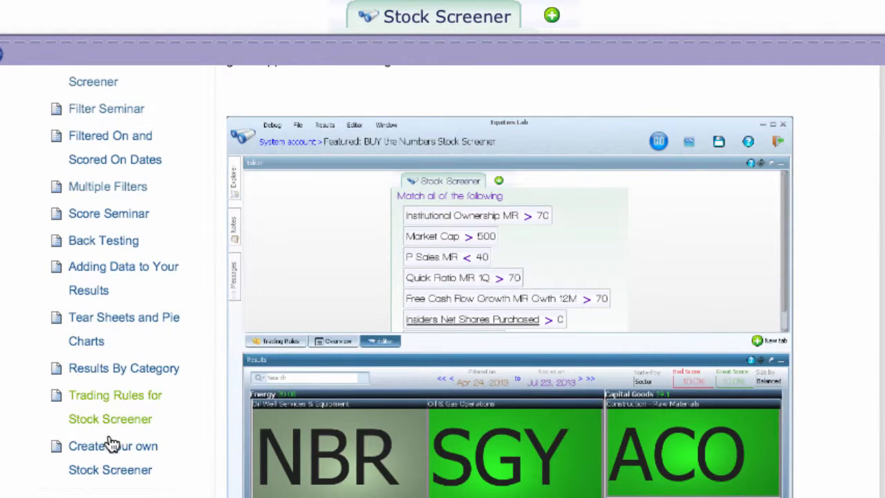
{"action": "left_click", "coordinate": [113, 282]}
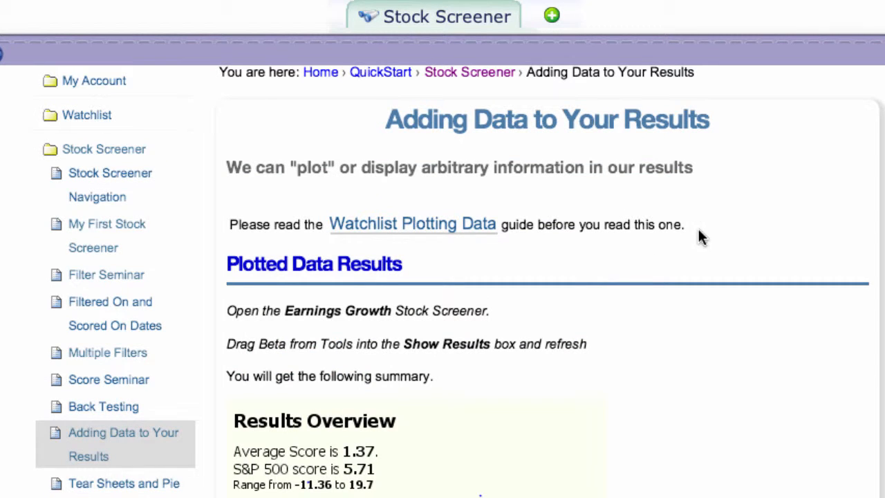
{"action": "left_click", "coordinate": [433, 221]}
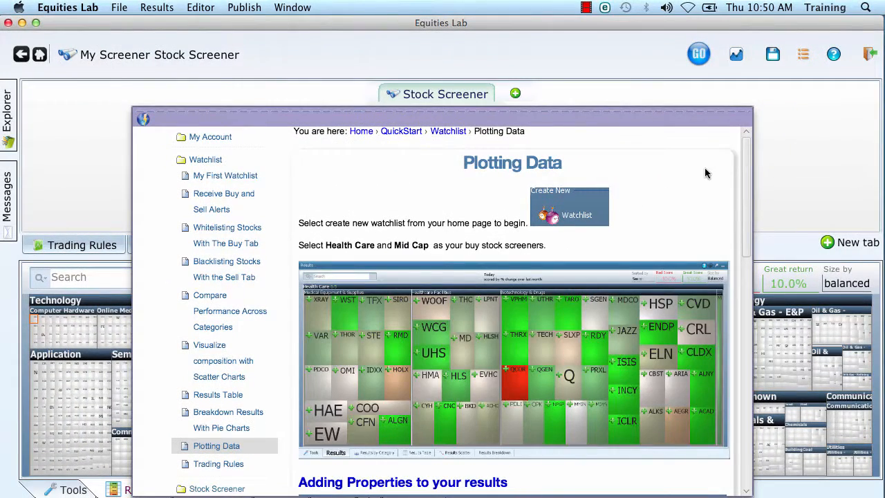
{"action": "left_click", "coordinate": [790, 164]}
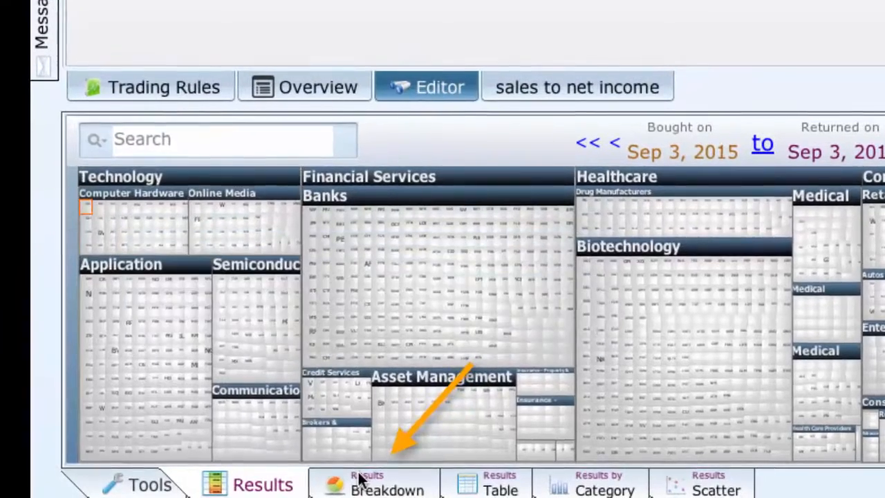
Step: Show the Results Breakdown, dismiss the overview message and examine the pie charts, from Market Cap through Sector
{"action": "left_click", "coordinate": [359, 478]}
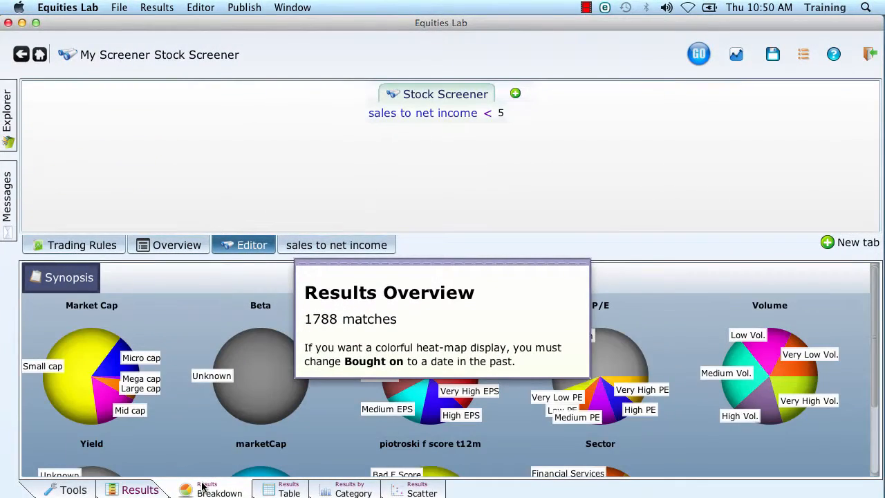
{"action": "left_click", "coordinate": [654, 190]}
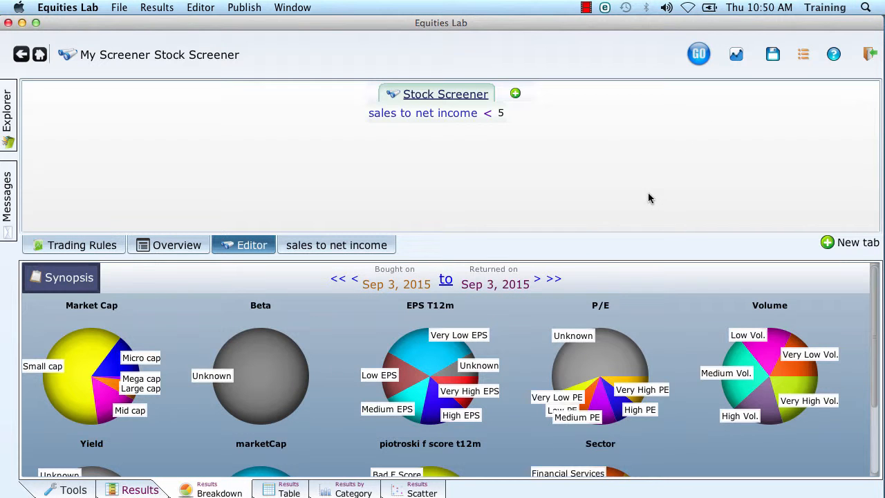
{"action": "scroll", "coordinate": [667, 342], "scroll_direction": "down", "scroll_amount": 1}
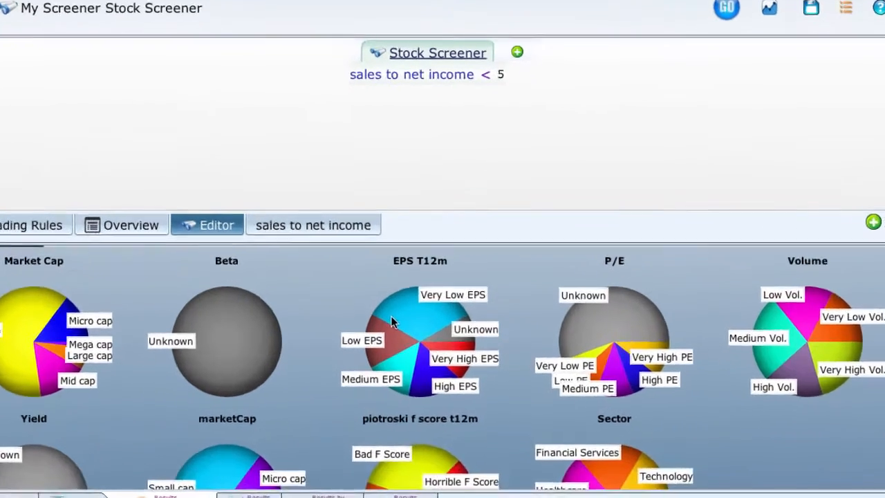
{"action": "scroll", "coordinate": [423, 336], "scroll_direction": "down", "scroll_amount": 3}
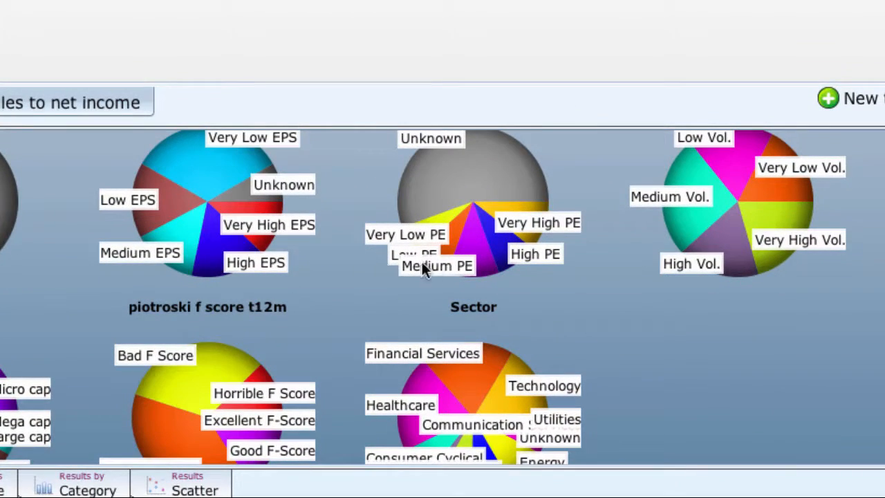
{"action": "scroll", "coordinate": [437, 280], "scroll_direction": "down", "scroll_amount": 3}
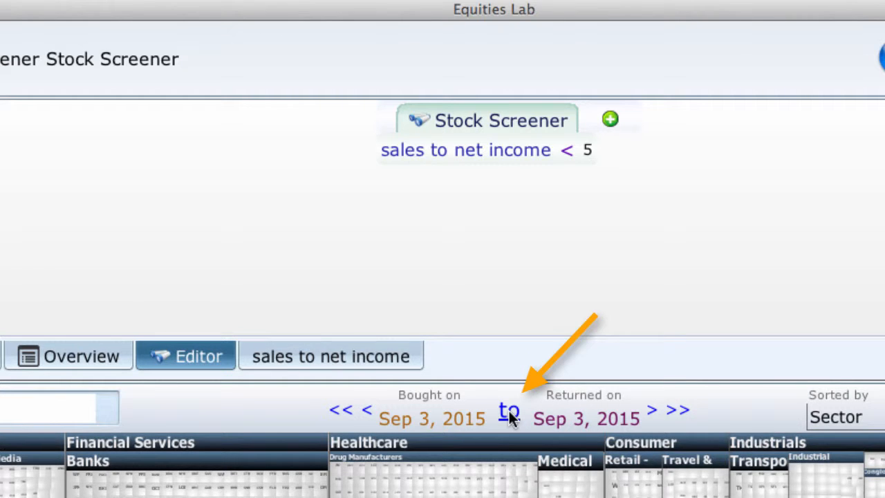
Step: Set the period between the Bought on and Returned on dates to 3 months
{"action": "left_click", "coordinate": [509, 415]}
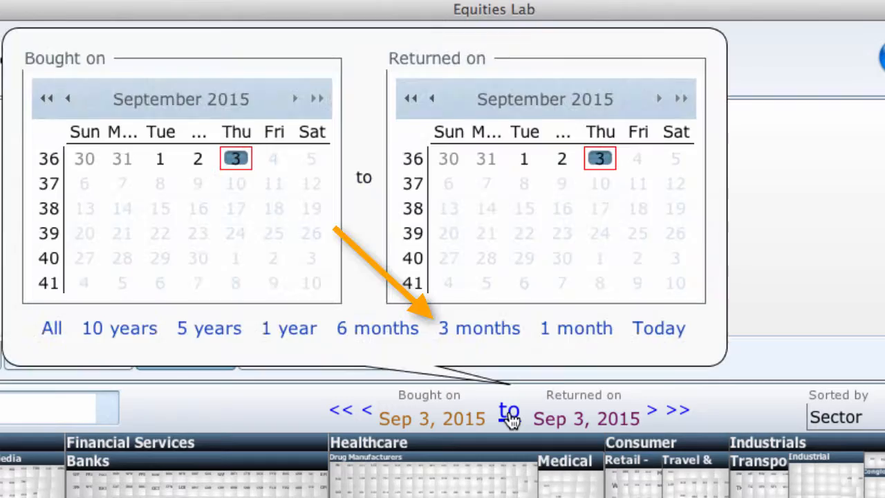
{"action": "left_click", "coordinate": [461, 336]}
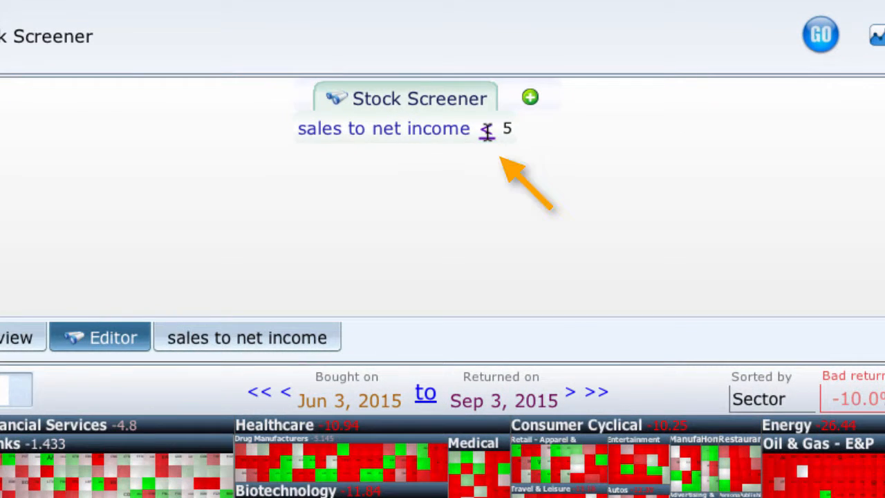
Step: Change the screener condition to sales to net income > 20
{"action": "left_click", "coordinate": [486, 130]}
{"action": "right_click", "coordinate": [487, 131]}
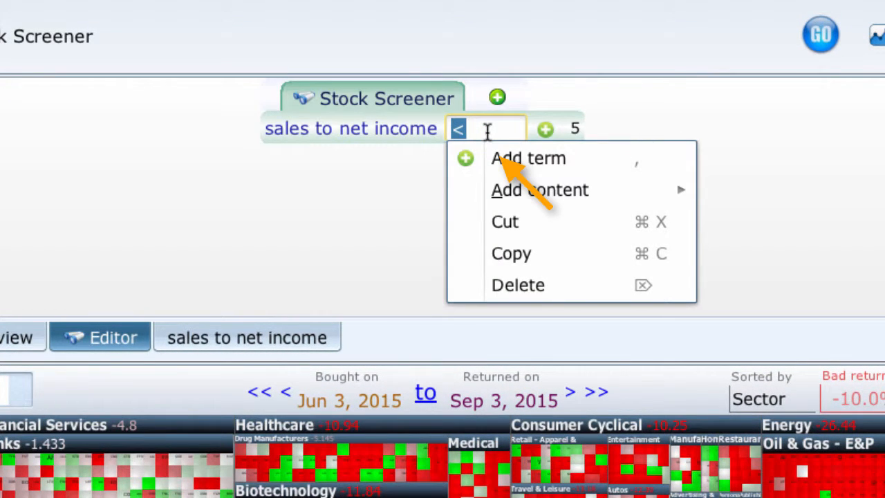
{"action": "type", "text": ">"}
{"action": "key", "text": "Return"}
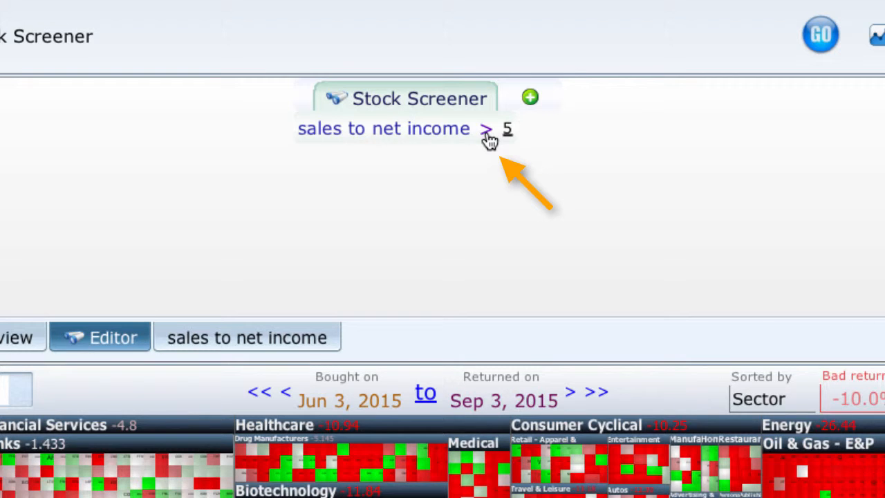
{"action": "left_click", "coordinate": [486, 134]}
{"action": "type", "text": "20"}
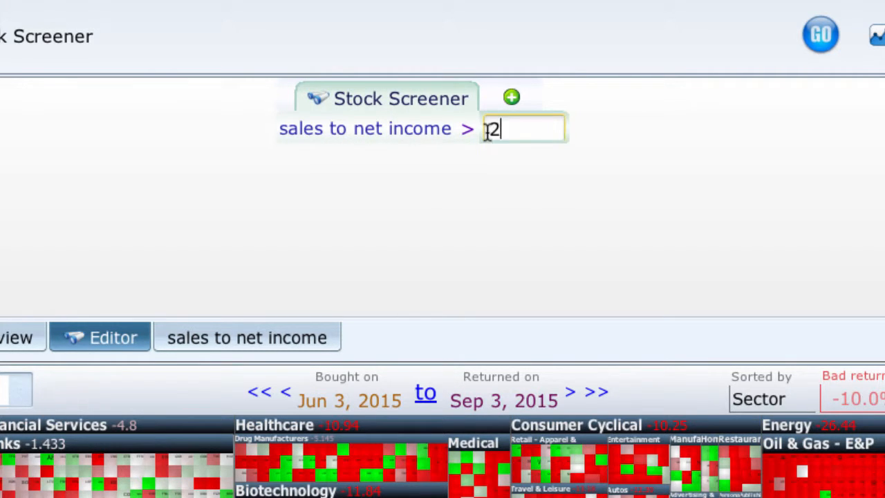
{"action": "key", "text": "Return"}
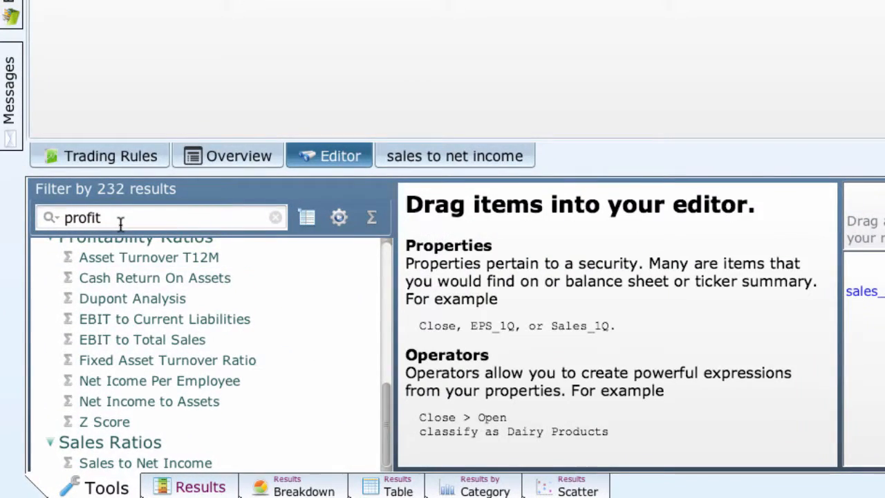
Step: Clear the tool search and browse the properties, examining the periods under Payables, expanding and collapsing Payment For Loans, through to Policyholder items
{"action": "key", "text": "BackSpace"}
{"action": "key", "text": "BackSpace"}
{"action": "key", "text": "BackSpace"}
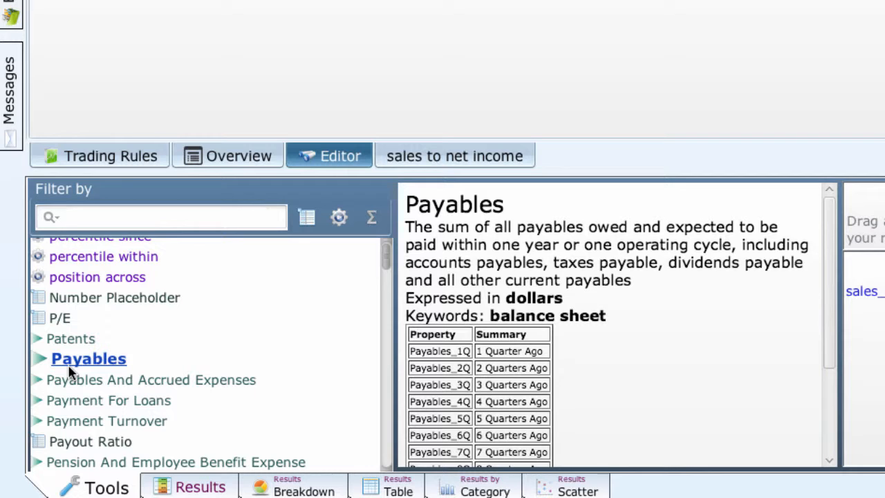
{"action": "double_click", "coordinate": [69, 367]}
{"action": "scroll", "coordinate": [69, 373], "scroll_direction": "down", "scroll_amount": 10}
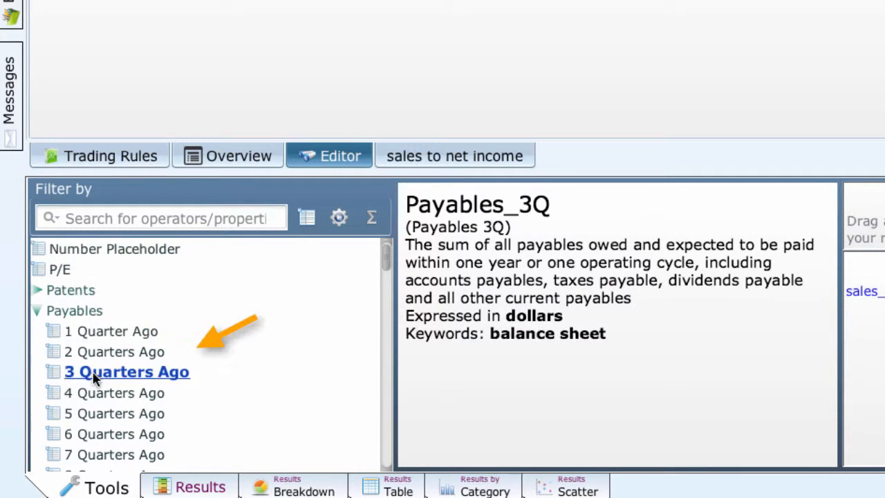
{"action": "scroll", "coordinate": [97, 377], "scroll_direction": "down", "scroll_amount": 1}
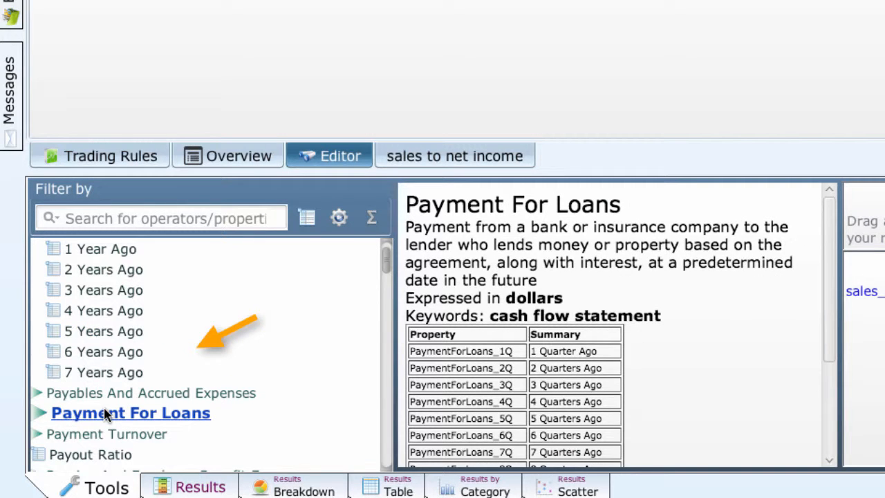
{"action": "left_click", "coordinate": [106, 414]}
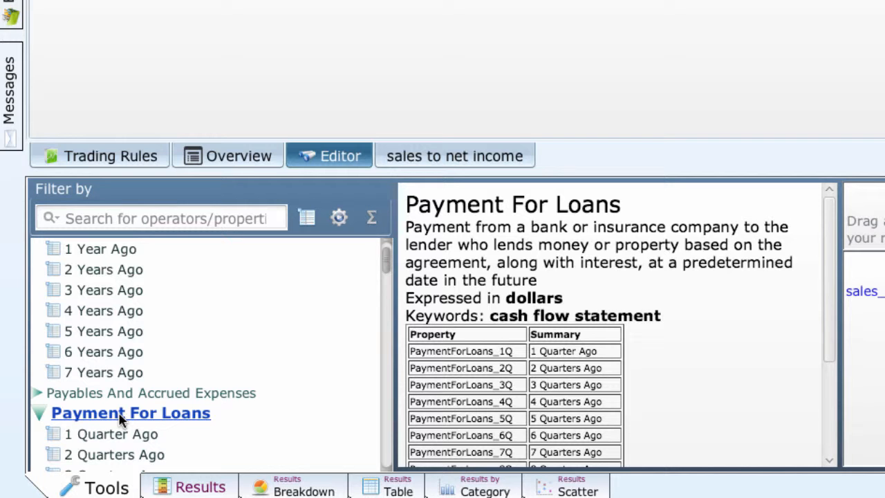
{"action": "left_click", "coordinate": [42, 410]}
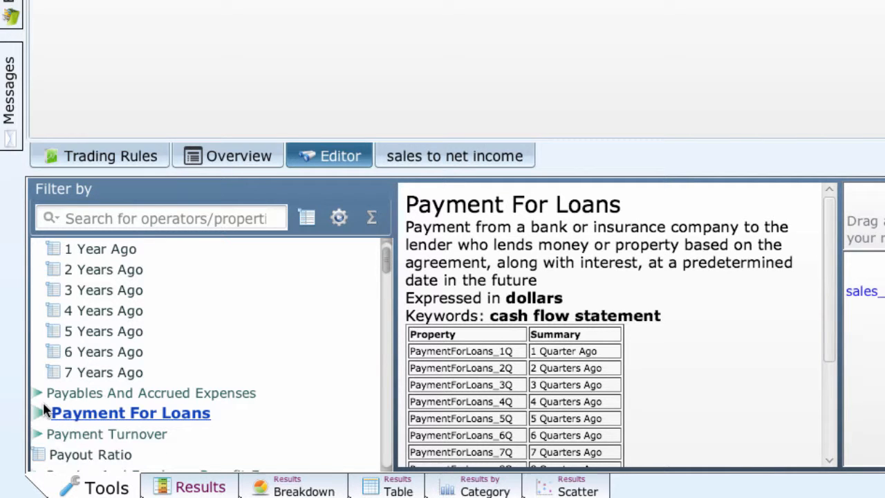
{"action": "scroll", "coordinate": [79, 391], "scroll_direction": "down", "scroll_amount": 4}
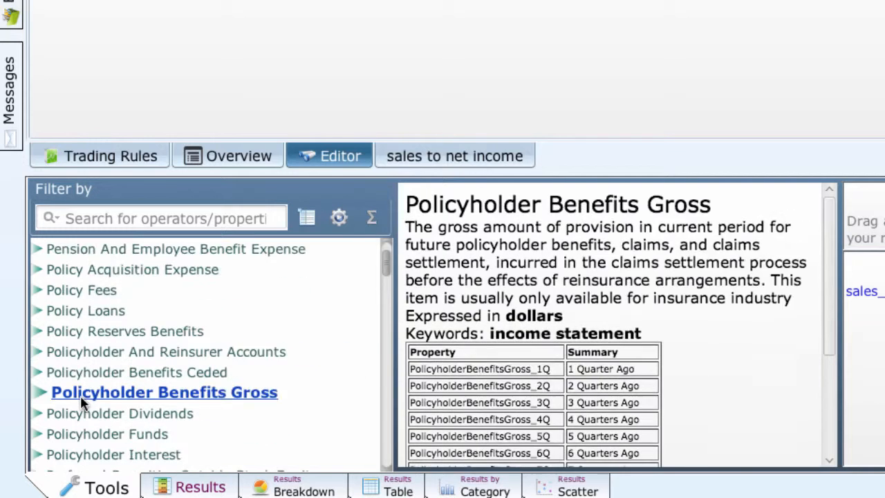
{"action": "scroll", "coordinate": [80, 398], "scroll_direction": "down", "scroll_amount": 2}
{"action": "scroll", "coordinate": [110, 338], "scroll_direction": "down", "scroll_amount": 1}
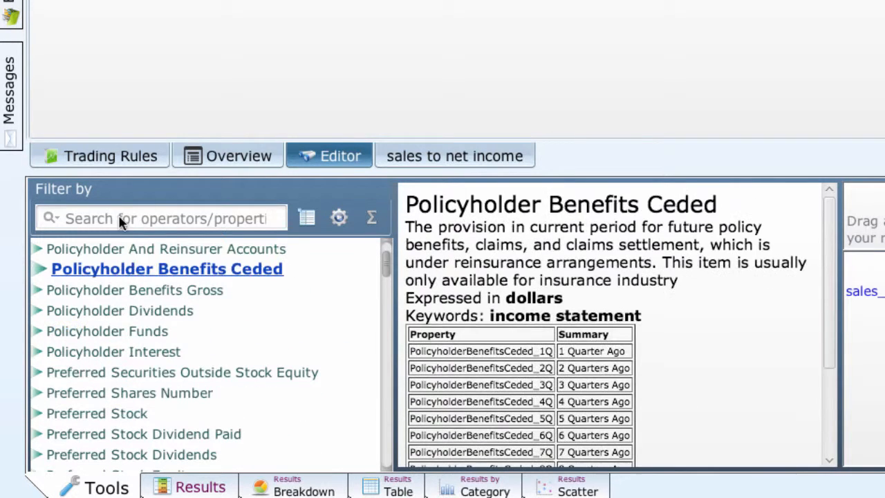
Step: Search the operators and properties for "policy"
{"action": "left_click", "coordinate": [120, 217]}
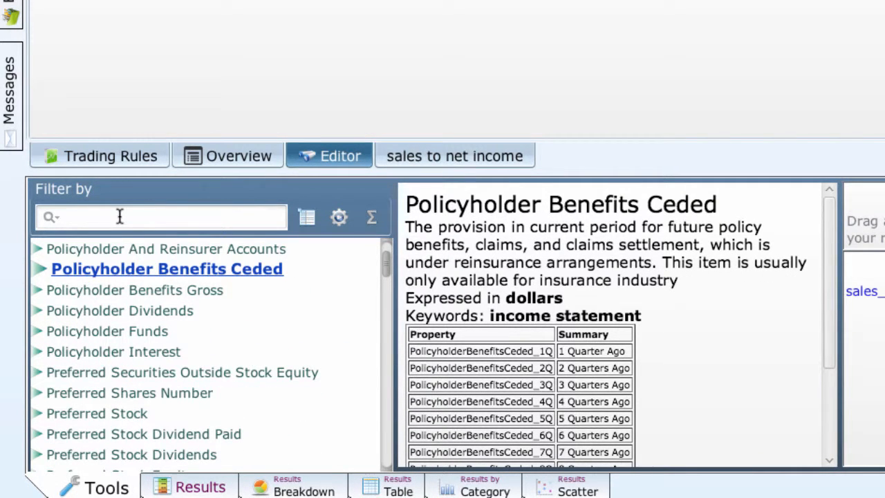
{"action": "type", "text": "poli"}
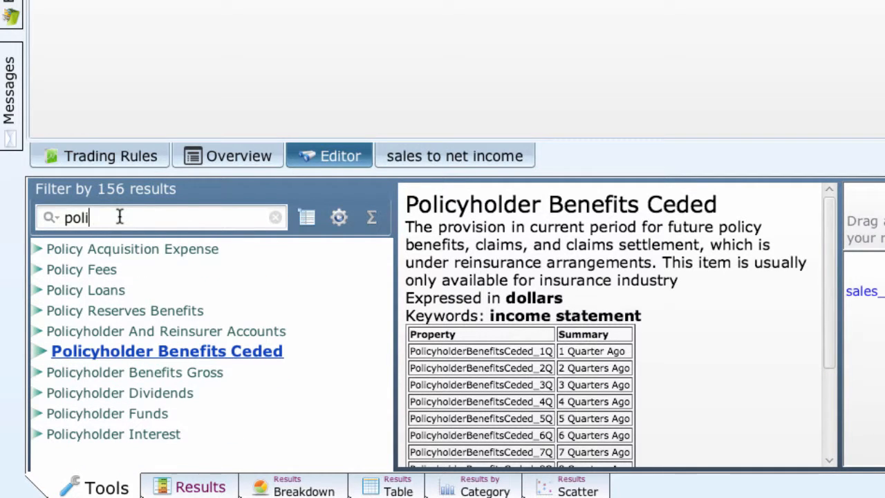
{"action": "type", "text": "cy"}
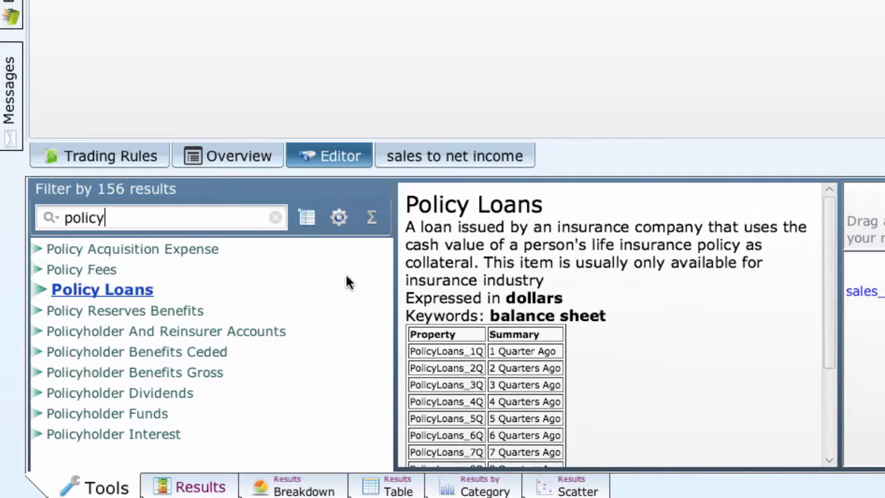
Step: Switch the tool search to regular expressions and search for "p.*y"
{"action": "left_click", "coordinate": [49, 219]}
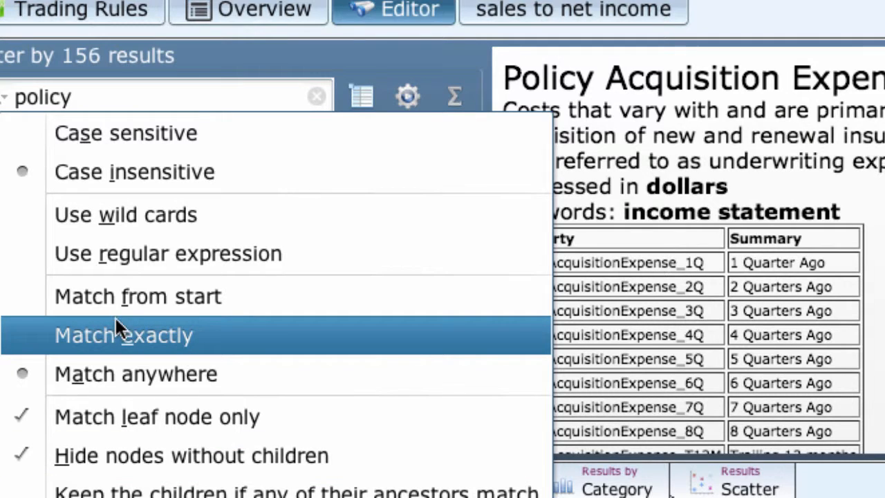
{"action": "left_click", "coordinate": [127, 260]}
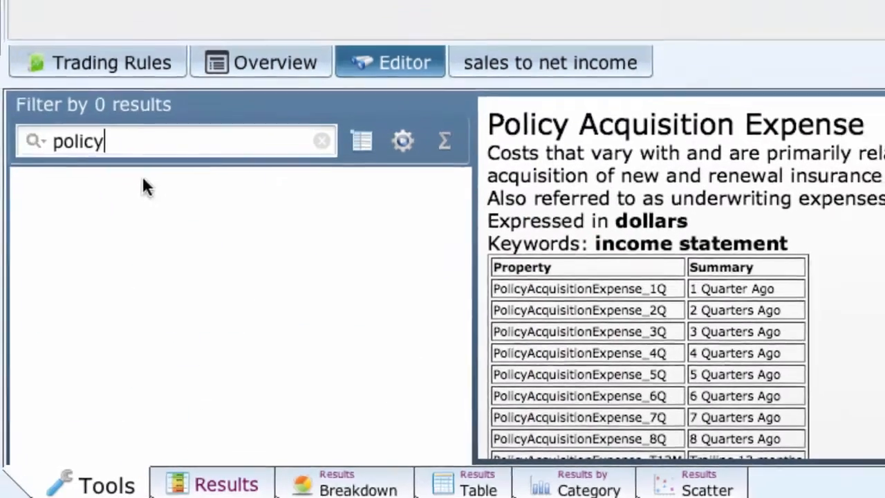
{"action": "key", "text": "BackSpace"}
{"action": "key", "text": "BackSpace"}
{"action": "key", "text": "BackSpace"}
{"action": "key", "text": "BackSpace"}
{"action": "key", "text": "BackSpace"}
{"action": "key", "text": "BackSpace"}
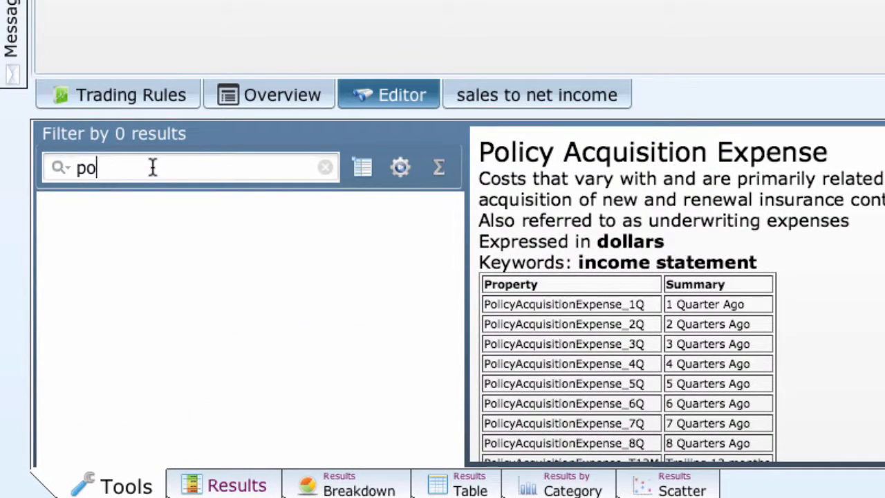
{"action": "type", "text": "p.*"}
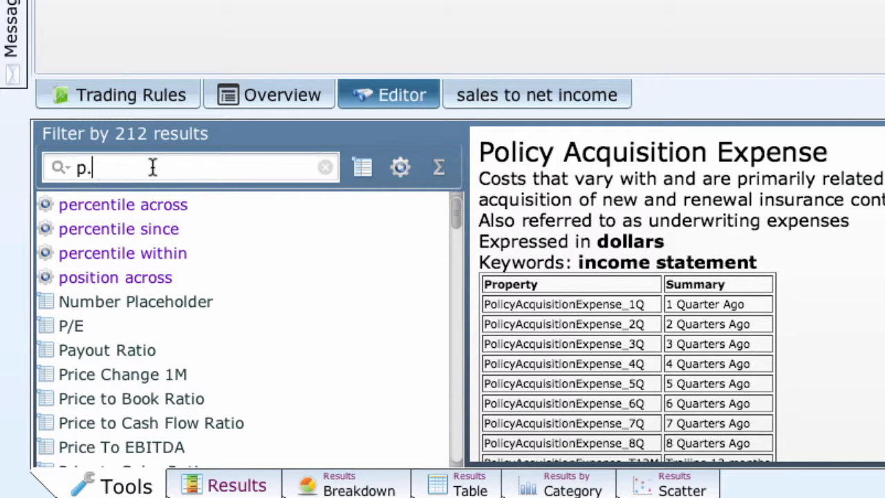
{"action": "type", "text": "y"}
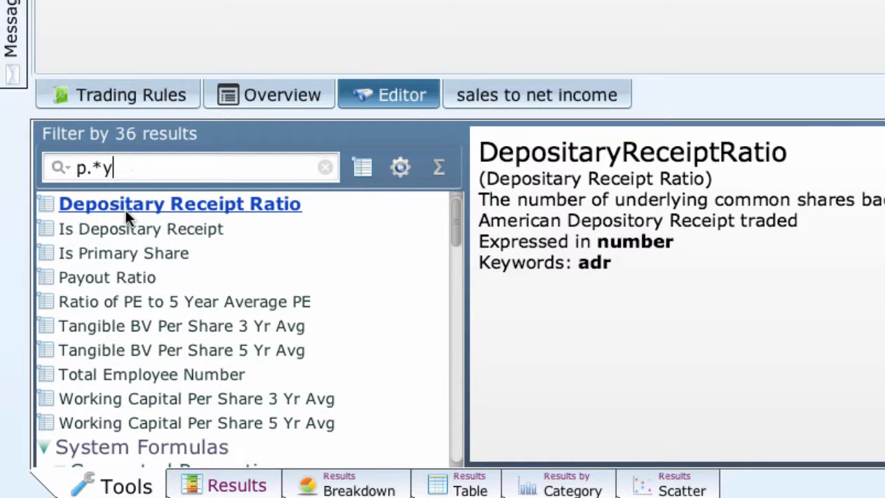
Step: Clear the search, limit the tool list to operators and search for "when"
{"action": "key", "text": "BackSpace"}
{"action": "key", "text": "BackSpace"}
{"action": "key", "text": "BackSpace"}
{"action": "key", "text": "BackSpace"}
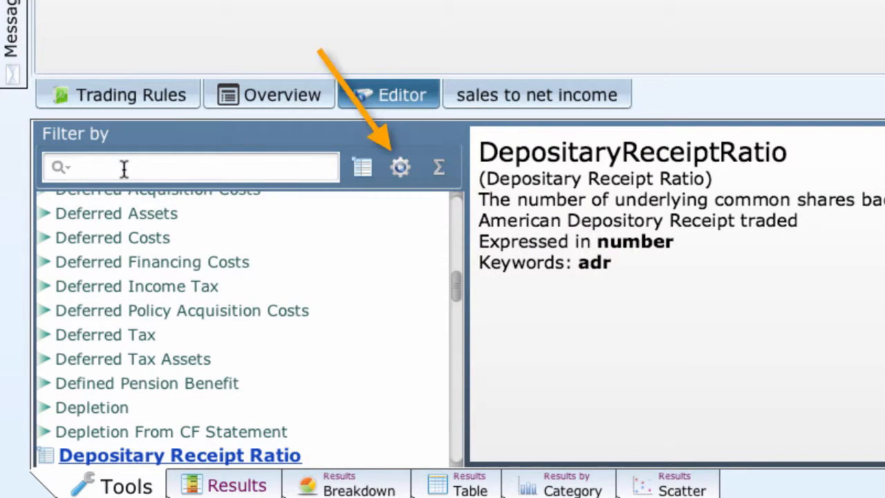
{"action": "left_click", "coordinate": [399, 167]}
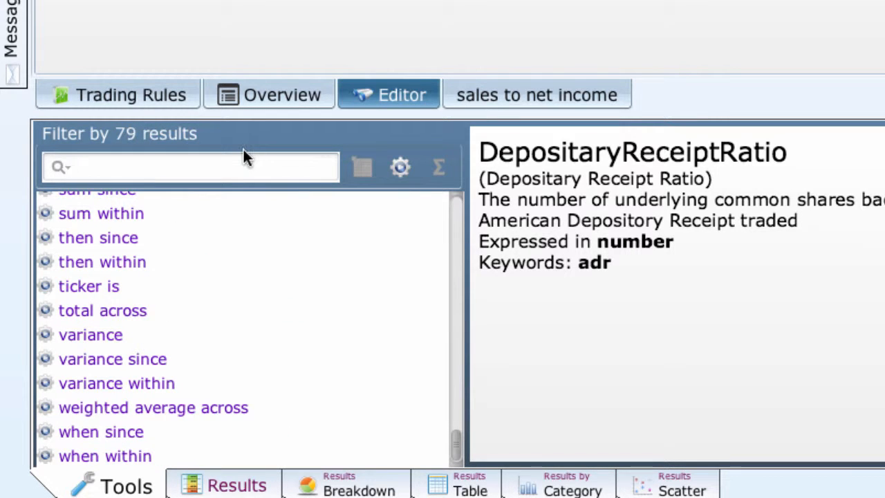
{"action": "type", "text": "when"}
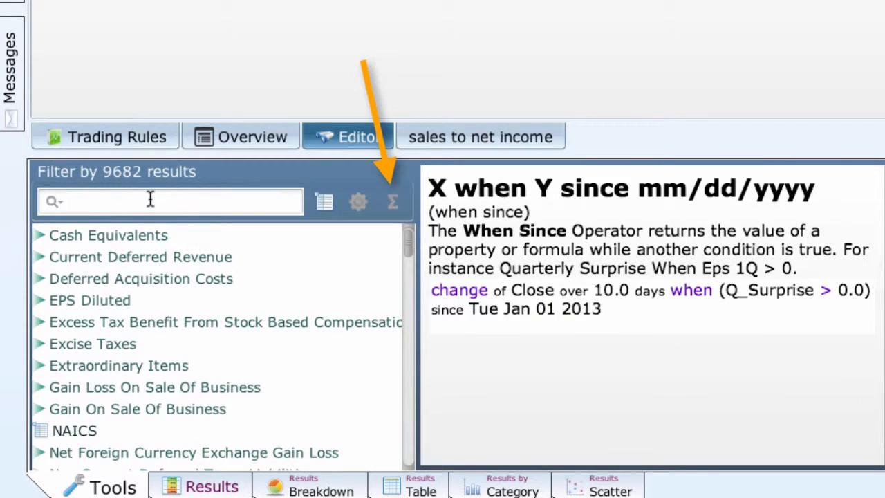
Step: Limit the tool list to formulas and expand the Cash Flow Ratios category under System Formulas
{"action": "left_click", "coordinate": [392, 201]}
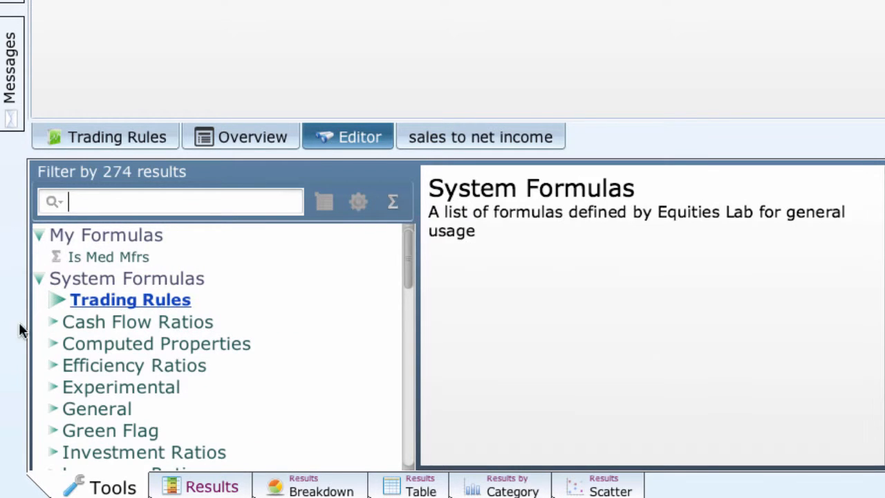
{"action": "left_click", "coordinate": [55, 322]}
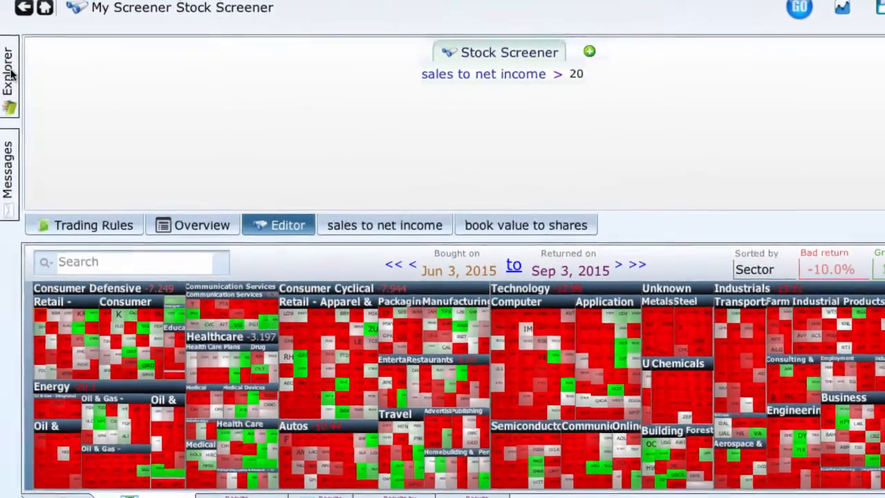
Step: Open the Basic Materials sector screener from the Explorer, leaving the current screener without saving it
{"action": "left_click", "coordinate": [9, 77]}
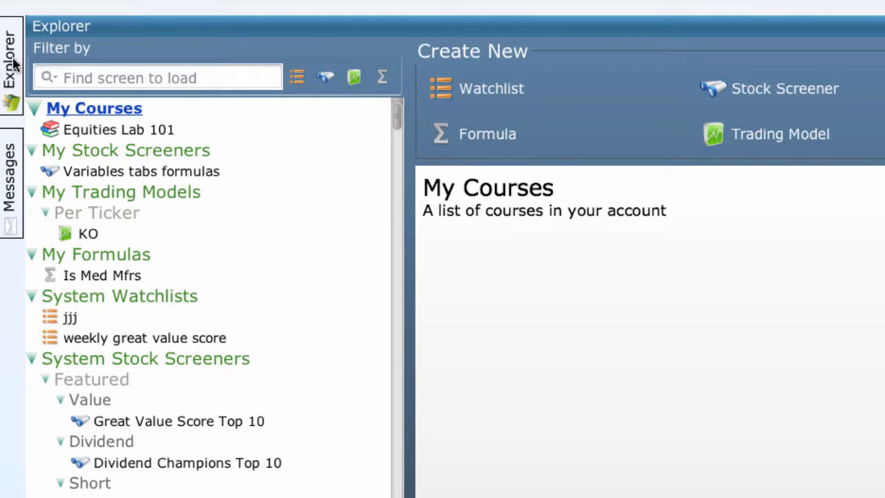
{"action": "left_click", "coordinate": [136, 74]}
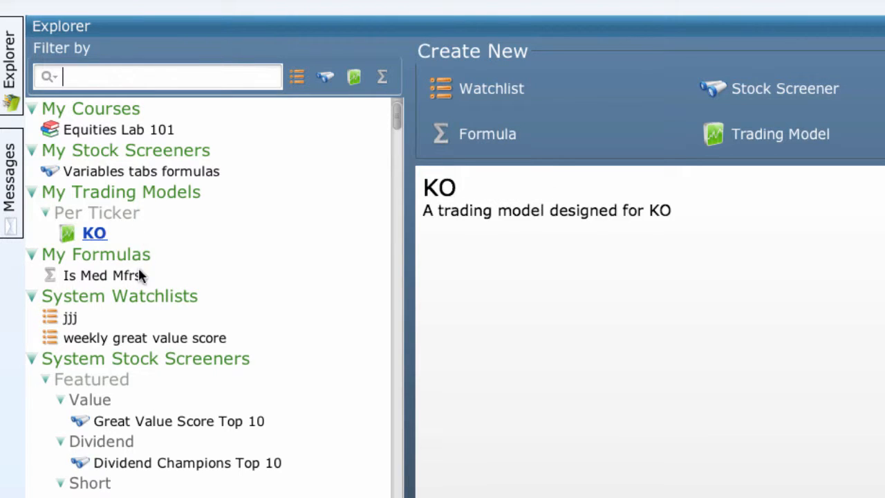
{"action": "scroll", "coordinate": [177, 363], "scroll_direction": "down", "scroll_amount": 3}
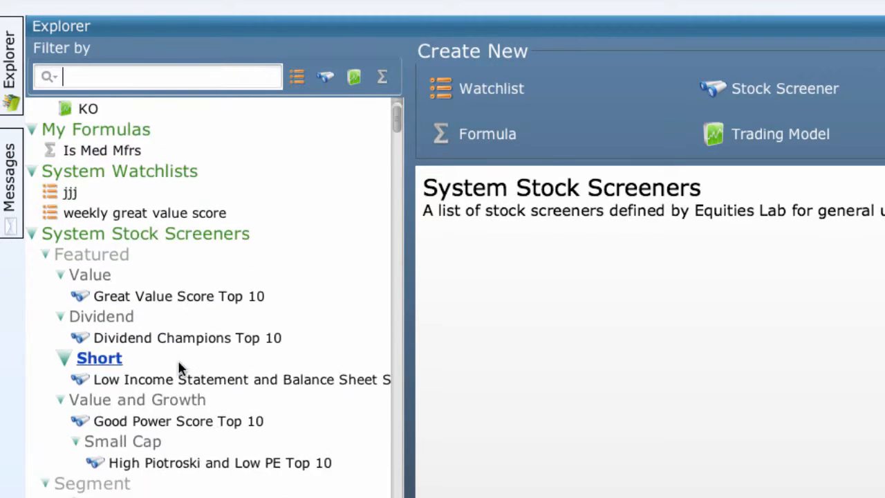
{"action": "scroll", "coordinate": [179, 362], "scroll_direction": "down", "scroll_amount": 3}
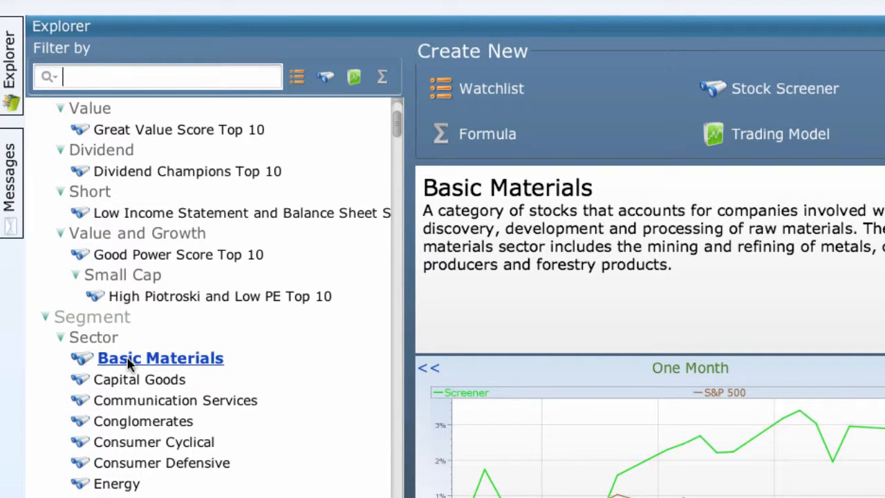
{"action": "left_click", "coordinate": [128, 364]}
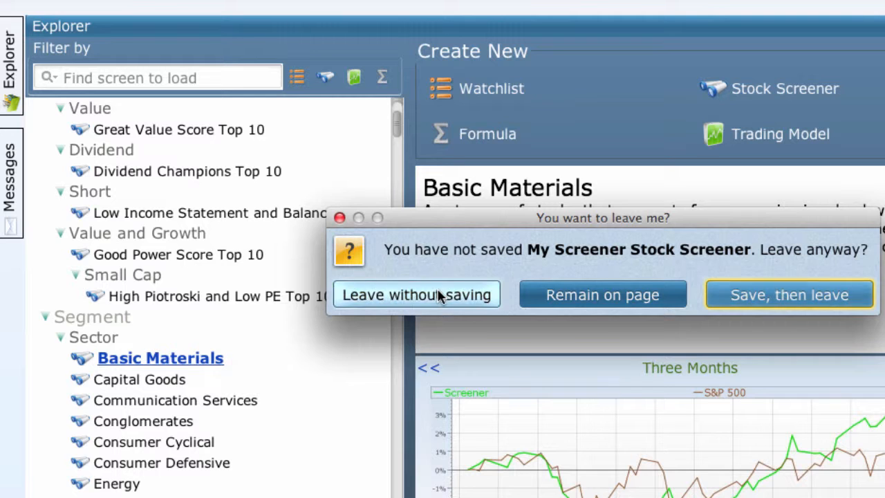
{"action": "left_click", "coordinate": [439, 296]}
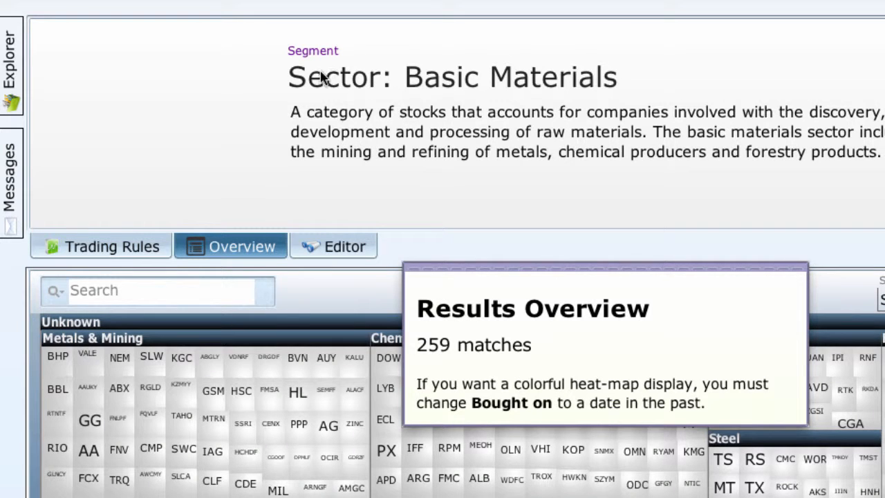
Step: Rename the opened Basic Materials screener as "My Basic Materials"
{"action": "left_click", "coordinate": [336, 79]}
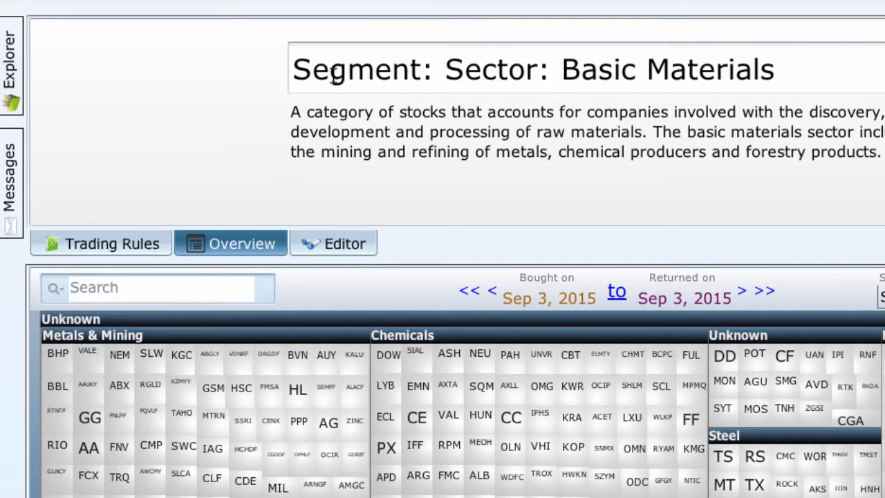
{"action": "triple_click", "coordinate": [338, 74]}
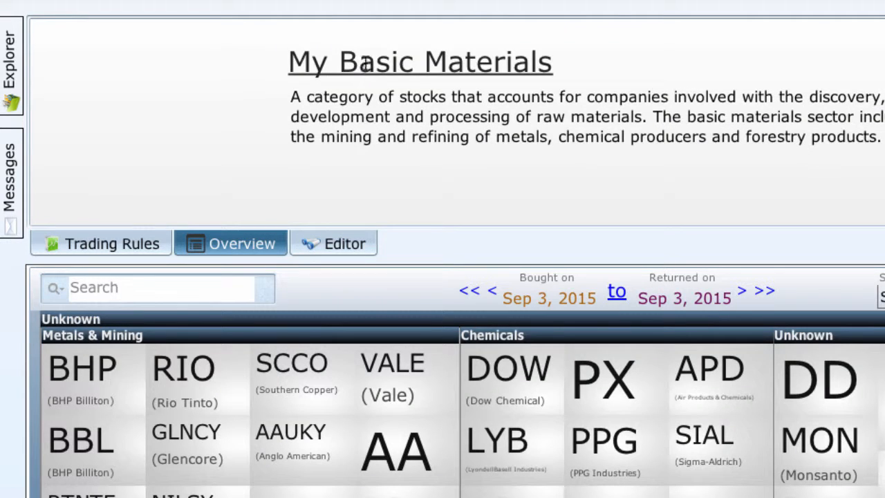
Step: Rename the screener with category prefixes as "segment: odd: modified: My Basic Materials"
{"action": "left_click", "coordinate": [366, 64]}
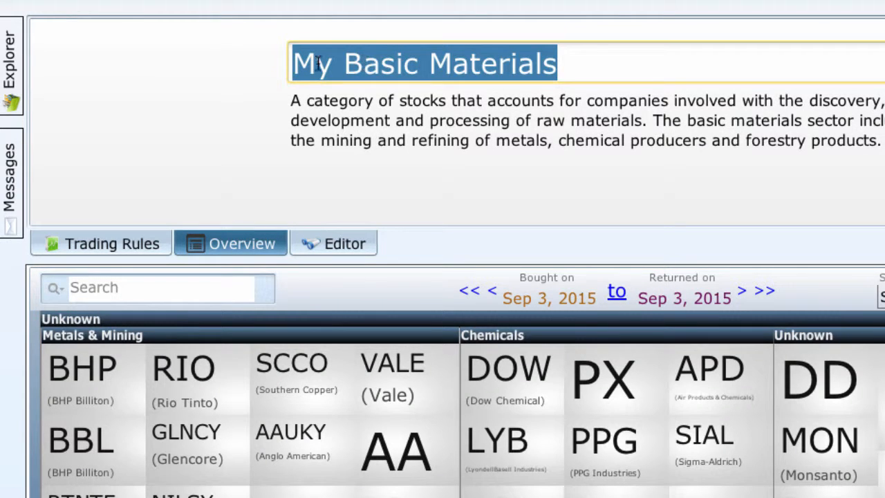
{"action": "left_click", "coordinate": [297, 64]}
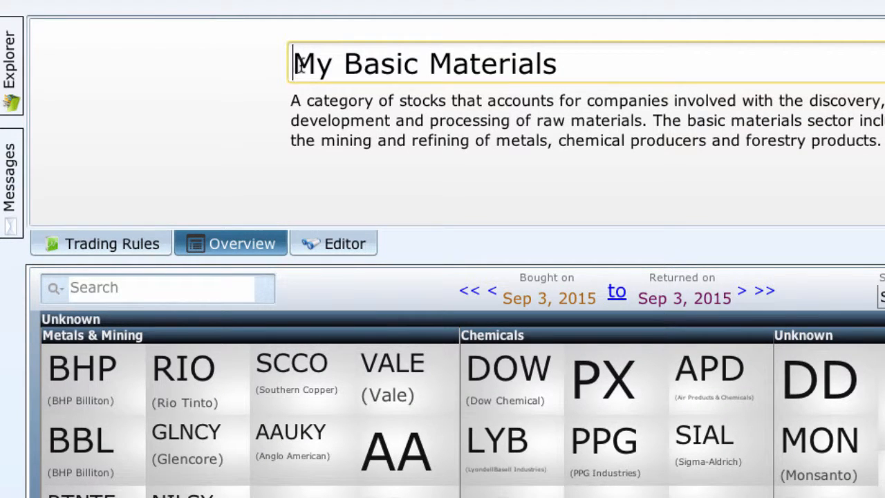
{"action": "type", "text": "segmen"}
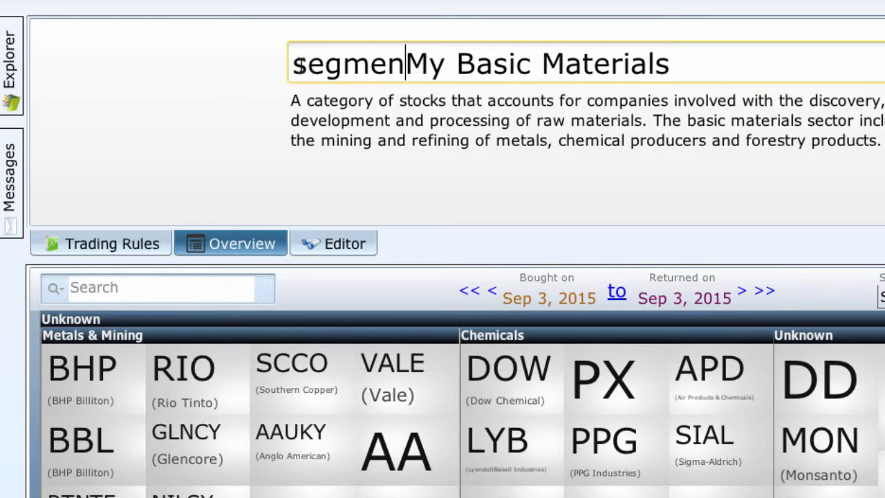
{"action": "type", "text": "t: odd:"}
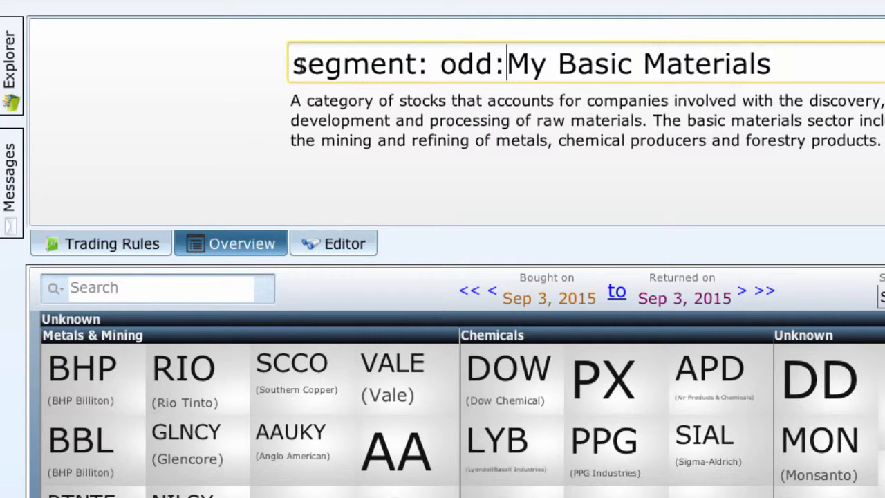
{"action": "type", "text": " mo"}
{"action": "key", "text": "BackSpace"}
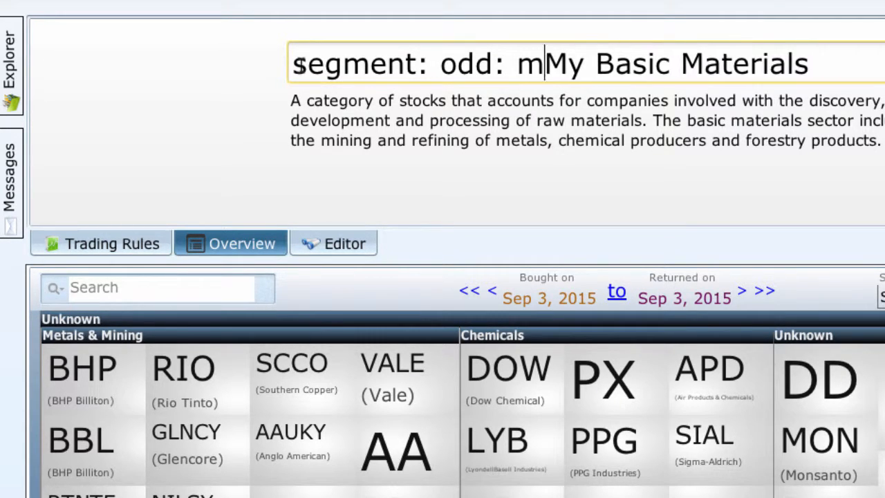
{"action": "type", "text": "odified:"}
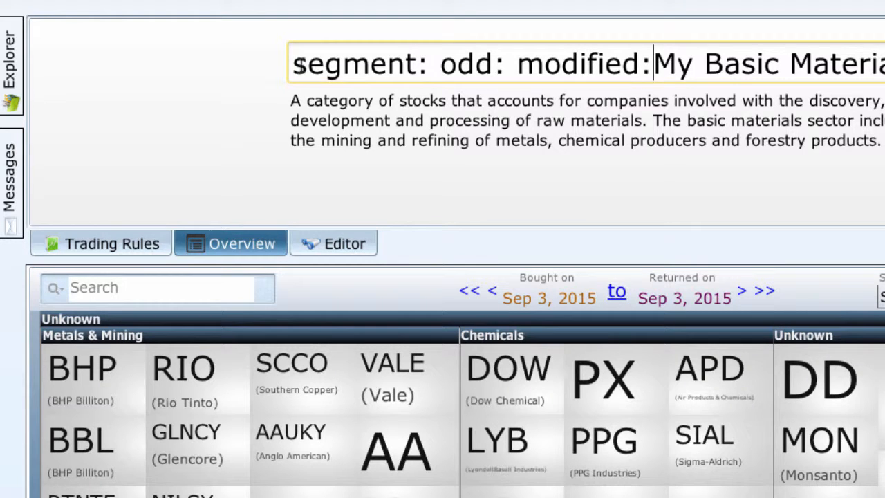
{"action": "key", "text": "Return"}
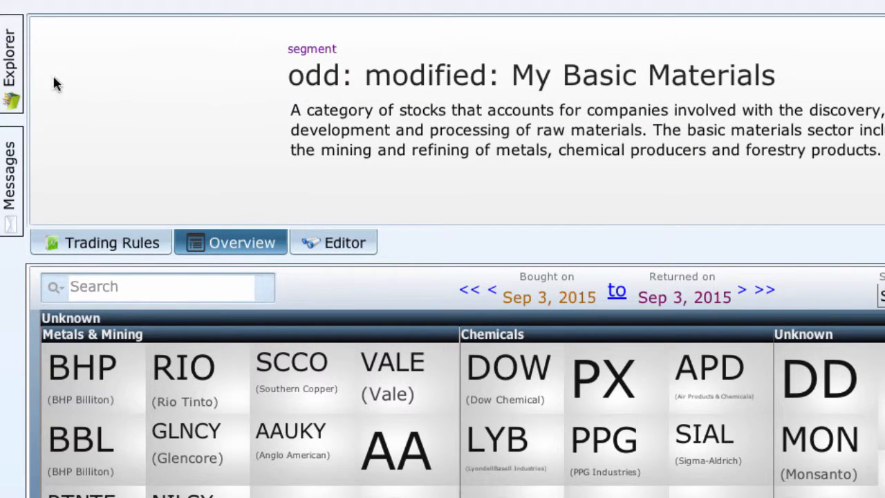
Step: Open the Explorer and shorten its search to "my" to find the renamed screener in its nested categories
{"action": "left_click", "coordinate": [9, 61]}
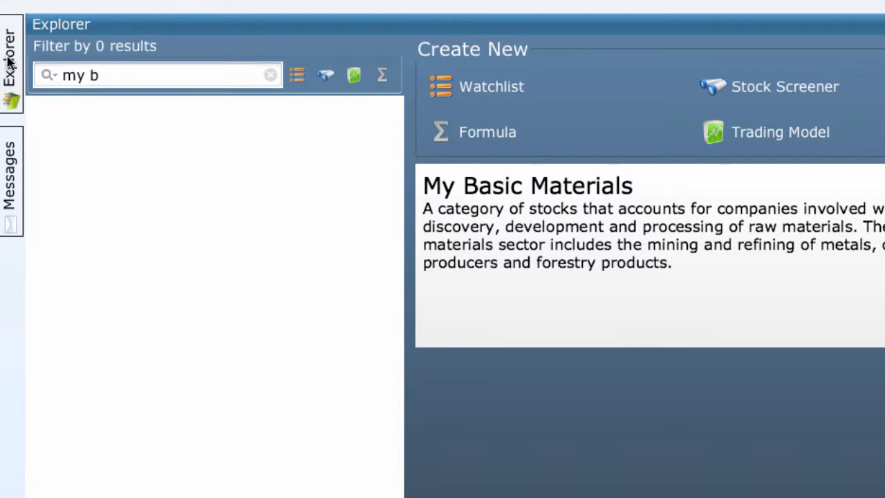
{"action": "key", "text": "BackSpace"}
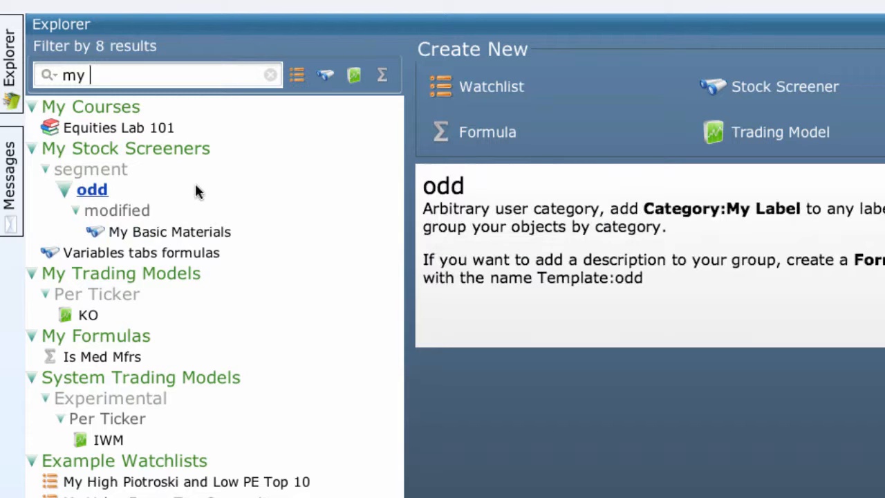
Step: Limit the Explorer list in turn to watchlists, stock screeners, trading models and formulas, finishing with every type shown
{"action": "left_click", "coordinate": [298, 75]}
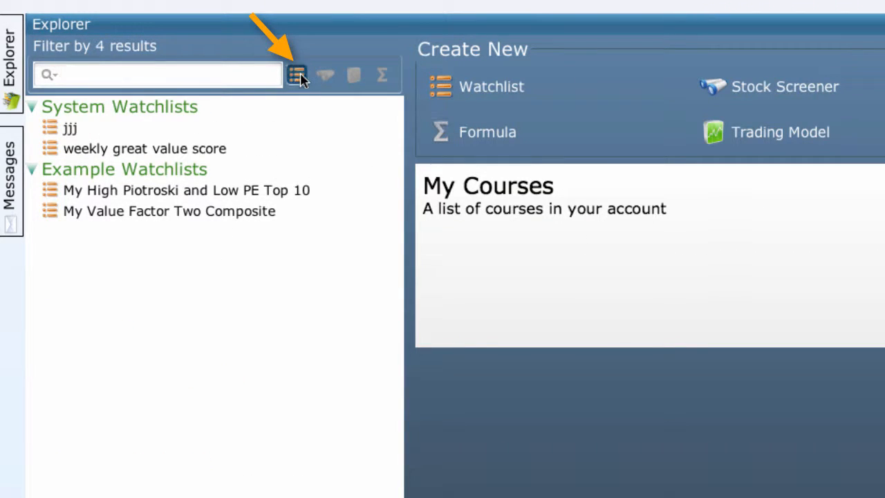
{"action": "left_click", "coordinate": [324, 75]}
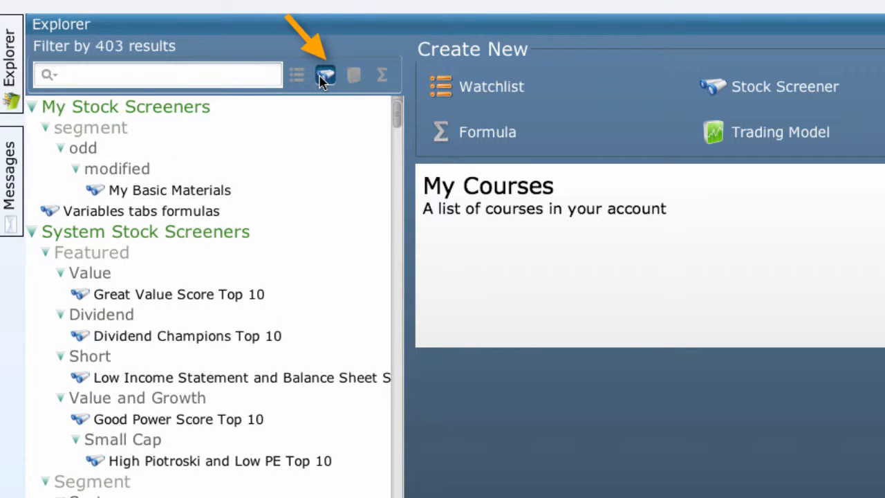
{"action": "left_click", "coordinate": [322, 76]}
{"action": "left_click", "coordinate": [352, 76]}
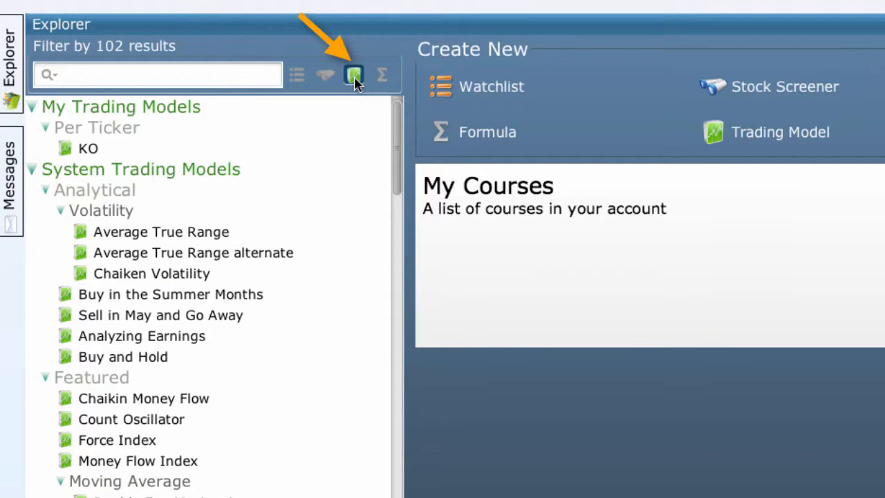
{"action": "left_click", "coordinate": [354, 76]}
{"action": "left_click", "coordinate": [382, 76]}
{"action": "left_click", "coordinate": [383, 76]}
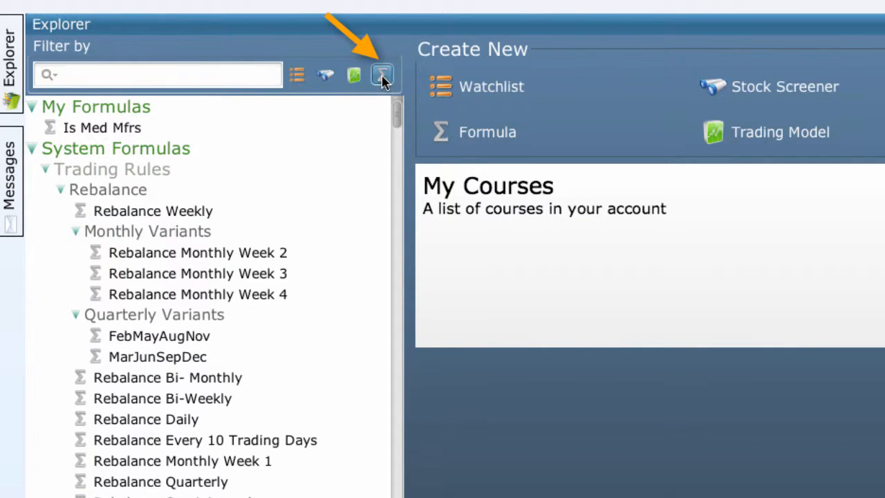
Step: Preview the descriptions of Explorer items such as My Basic Materials, Is Med Mfrs and Great Value Score Top 10
{"action": "left_click", "coordinate": [149, 210]}
{"action": "left_click", "coordinate": [145, 232]}
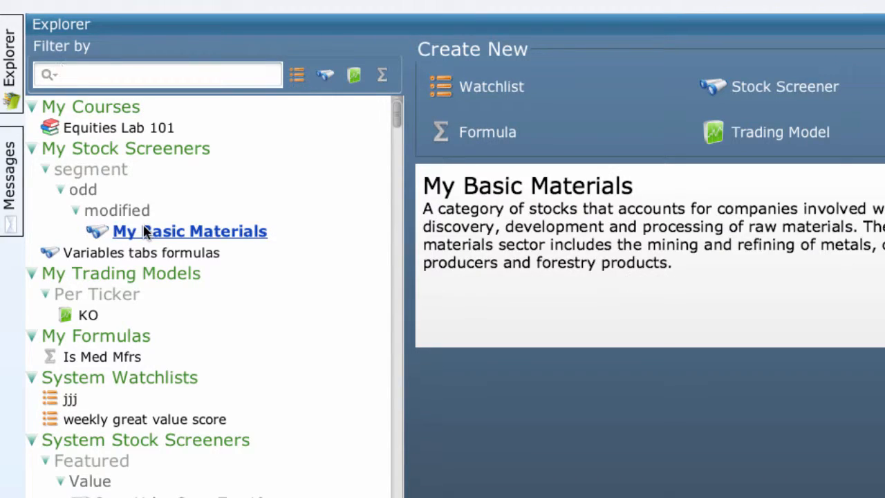
{"action": "left_click", "coordinate": [95, 335]}
{"action": "left_click", "coordinate": [100, 356]}
{"action": "left_click", "coordinate": [119, 377]}
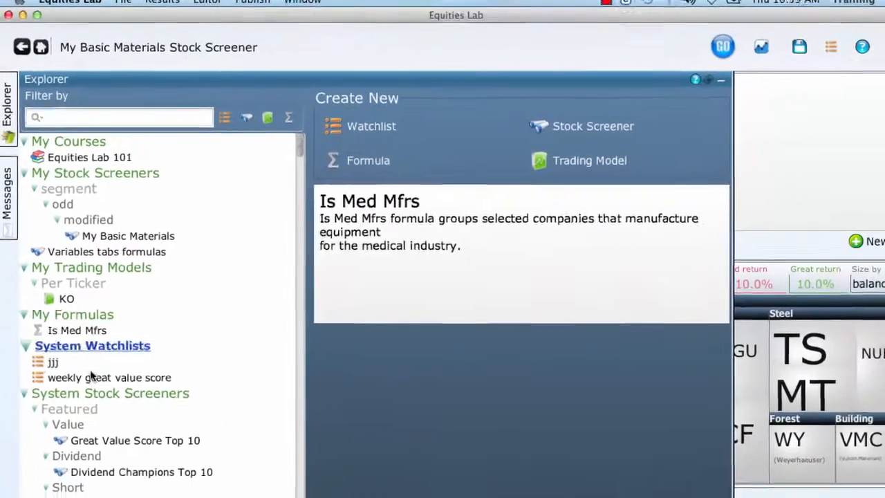
{"action": "left_click", "coordinate": [69, 424]}
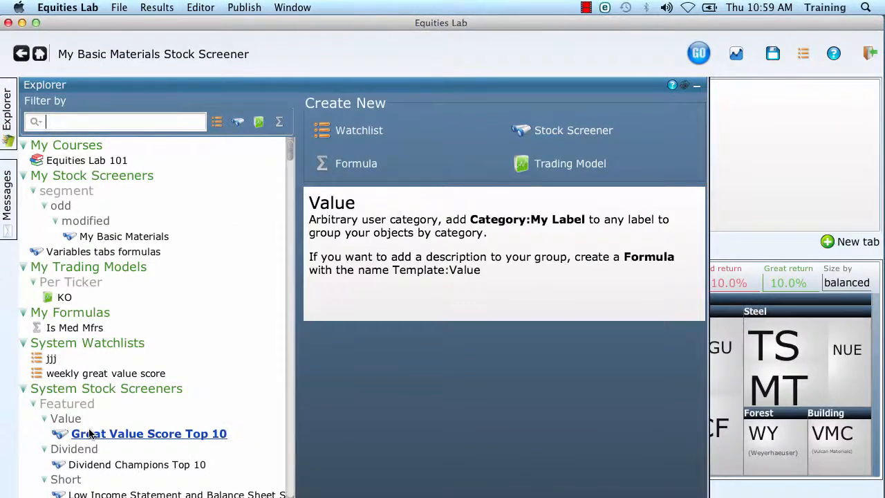
{"action": "left_click", "coordinate": [91, 442]}
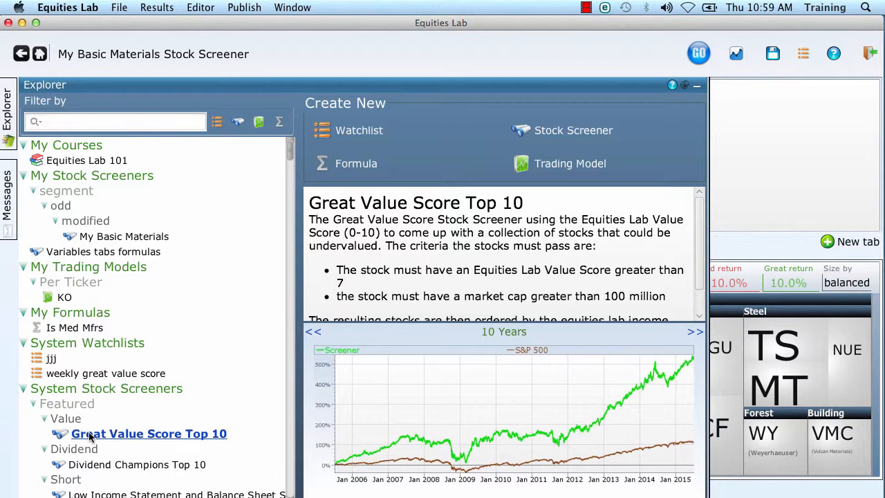
Step: Preview further system stock screeners, including High Piotroski and Low PE Top 10, Communication Services and Conglomerates
{"action": "scroll", "coordinate": [90, 437], "scroll_direction": "down", "scroll_amount": 5}
{"action": "left_click", "coordinate": [90, 437]}
{"action": "scroll", "coordinate": [90, 439], "scroll_direction": "down", "scroll_amount": 3}
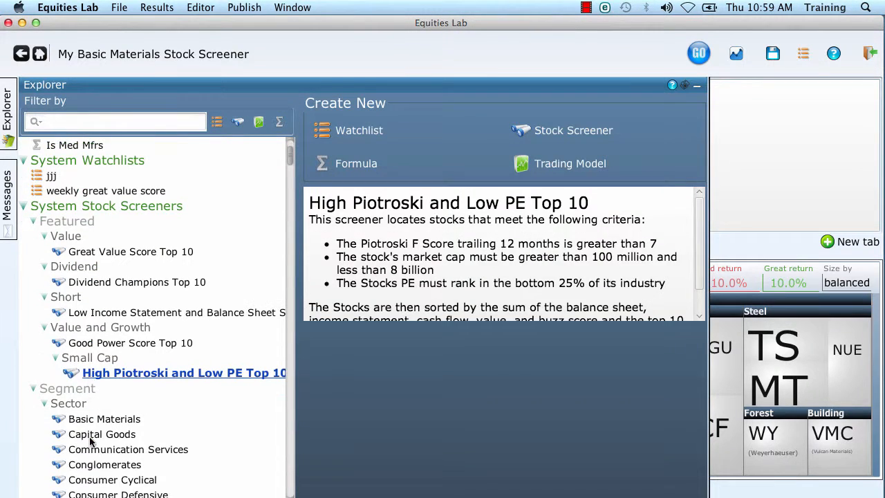
{"action": "left_click", "coordinate": [92, 436]}
{"action": "left_click", "coordinate": [94, 451]}
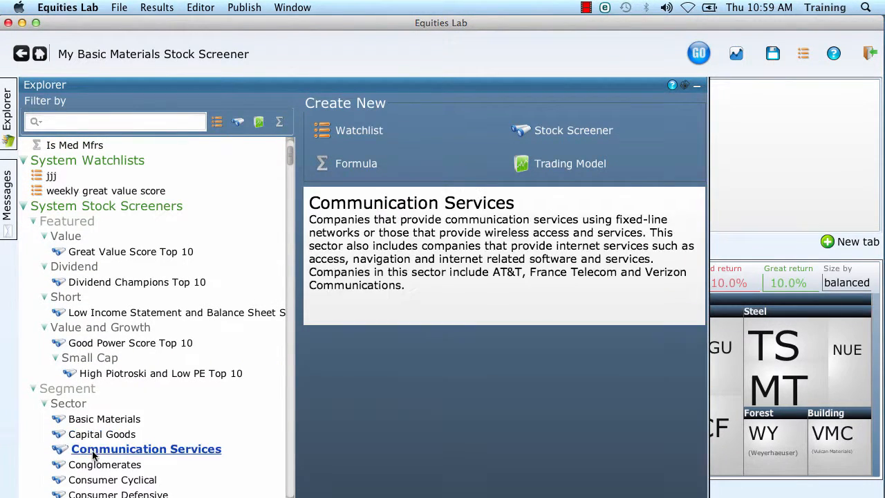
{"action": "left_click", "coordinate": [97, 468]}
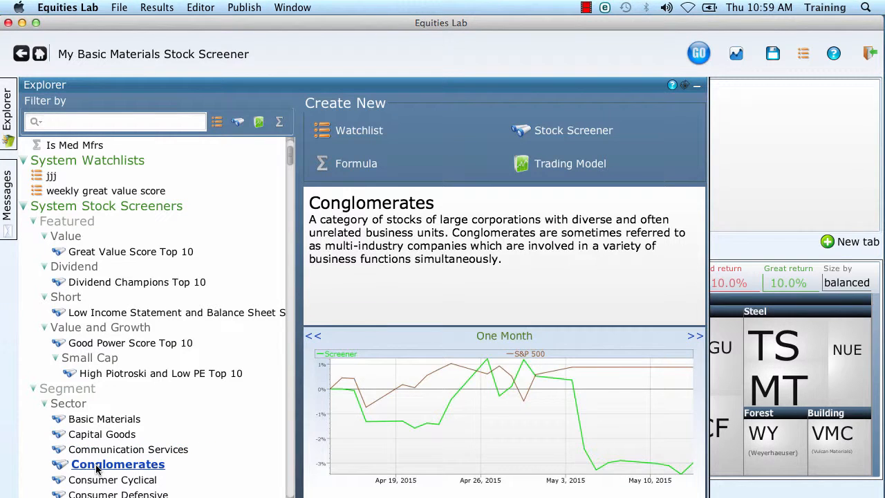